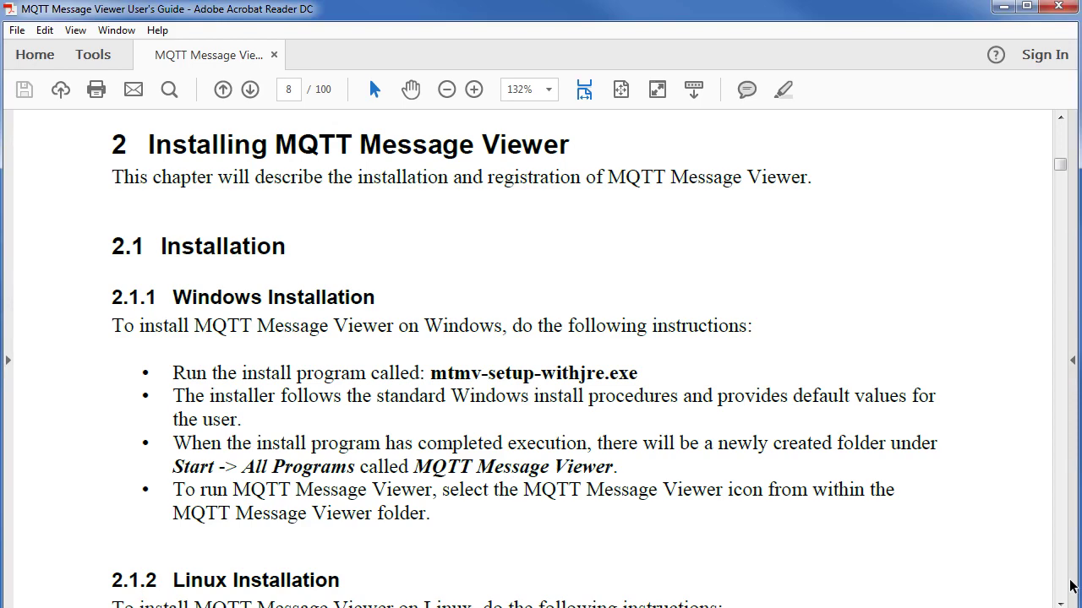
Scroll the user's guide from section 2.1 Installation down to 2.1.3 Mac OS X Installation on page 9.
left_click(1059, 602)
left_click(1060, 602)
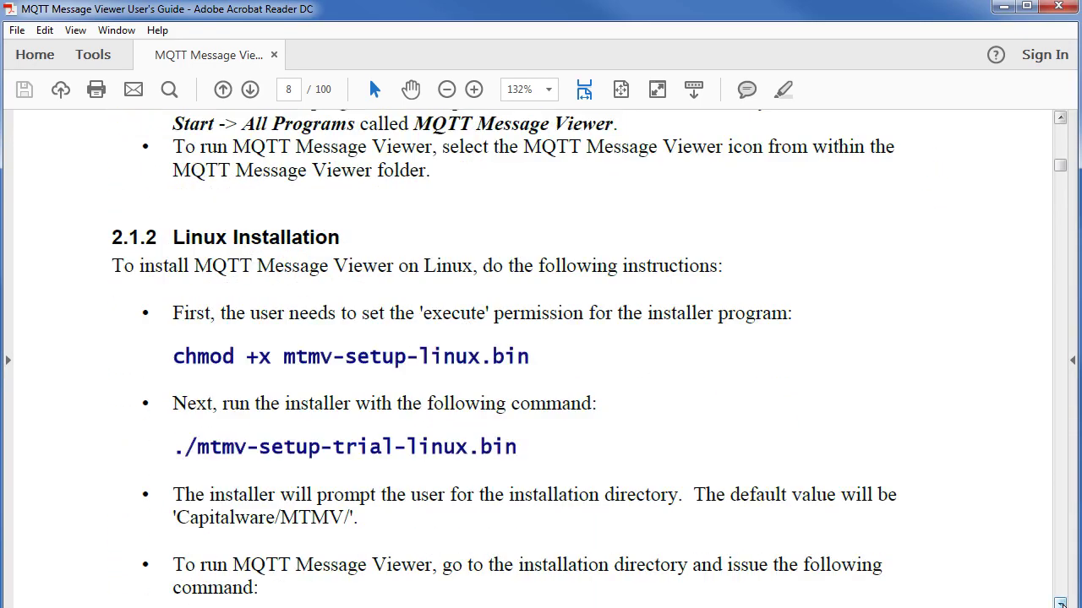
left_click(1059, 601)
left_click(1060, 602)
left_click(1059, 601)
left_click(1059, 602)
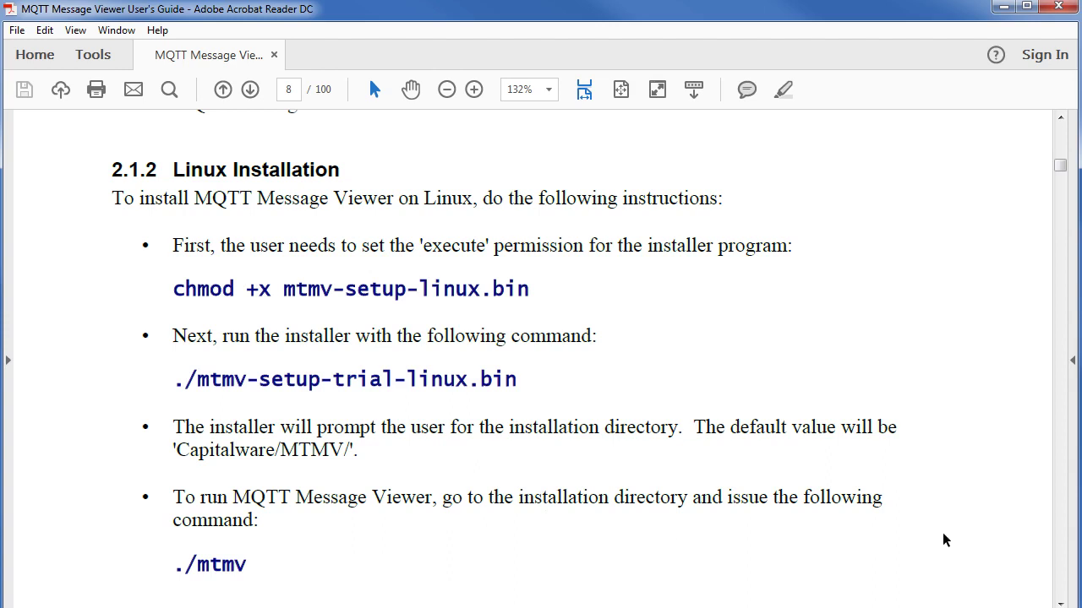
scroll(1063, 595, "down", 10)
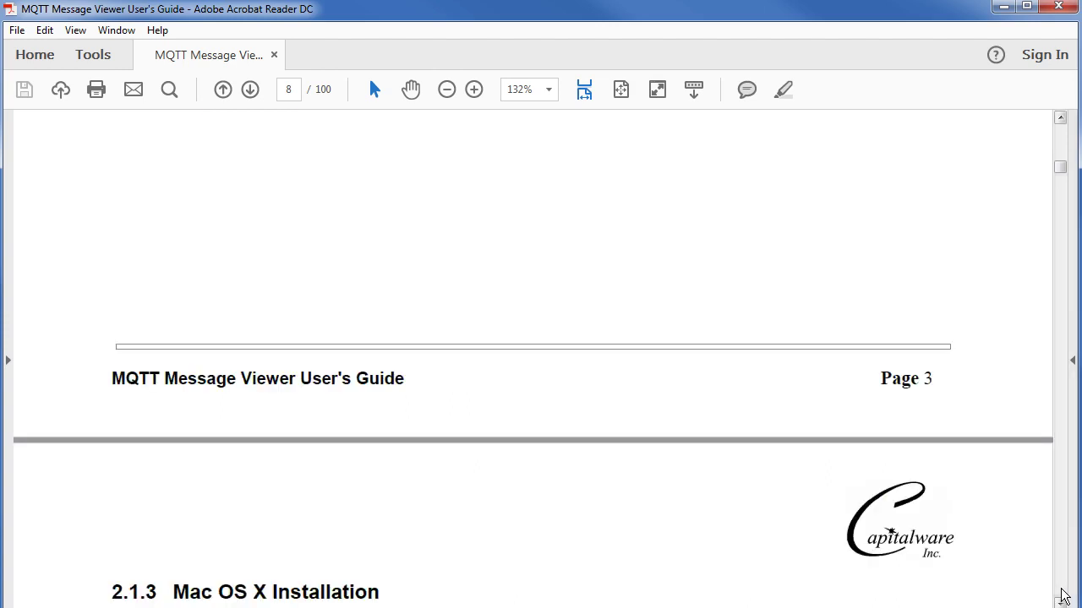
left_click(1062, 119)
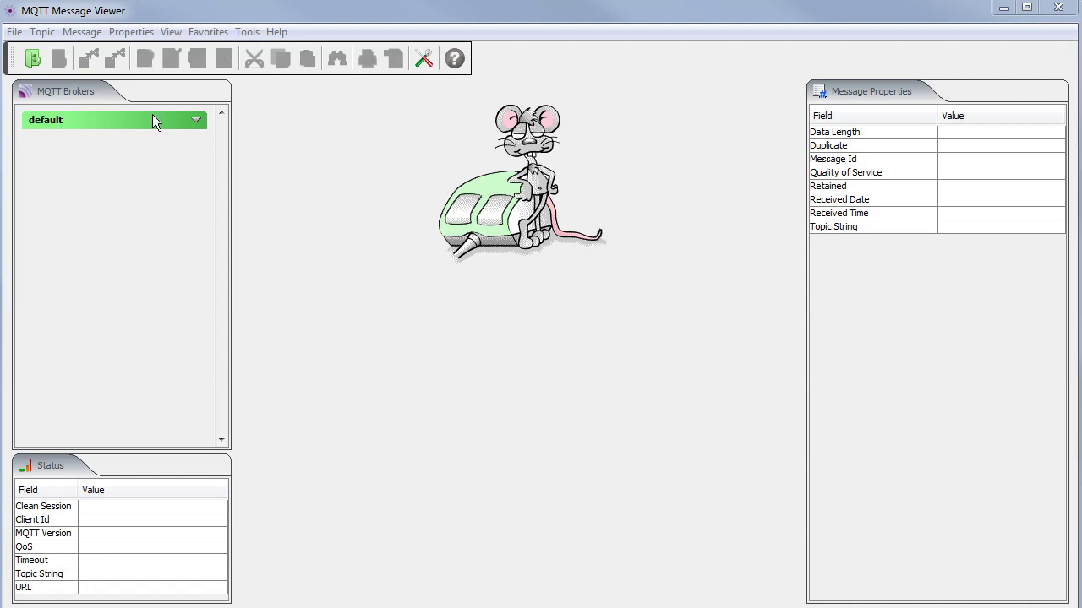
Open the registration form and enter the user's full name and e-mail address.
left_click(6, 34)
left_click(10, 34)
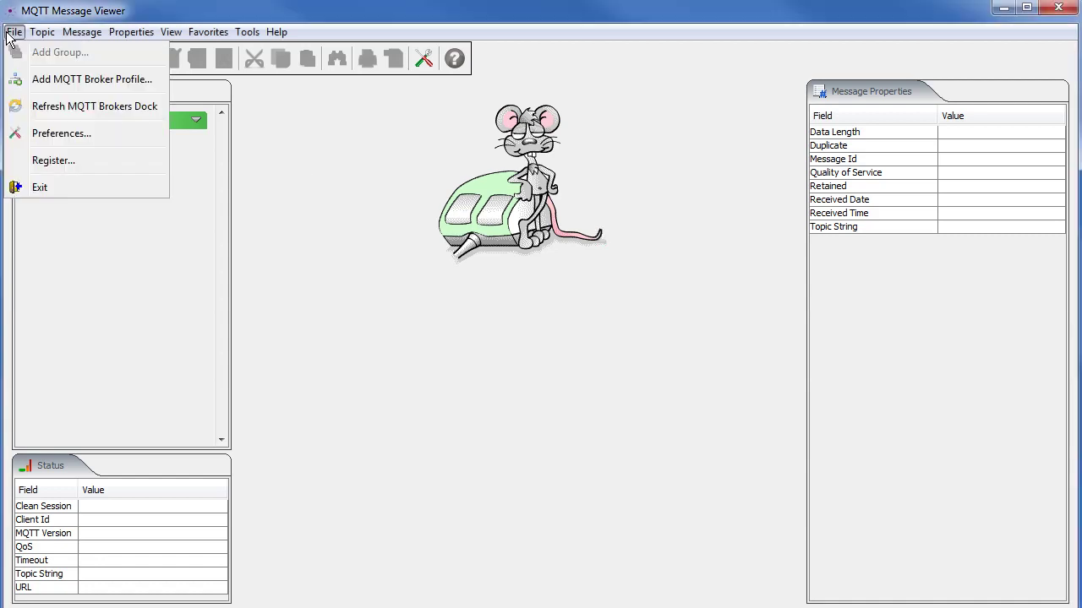
left_click(55, 160)
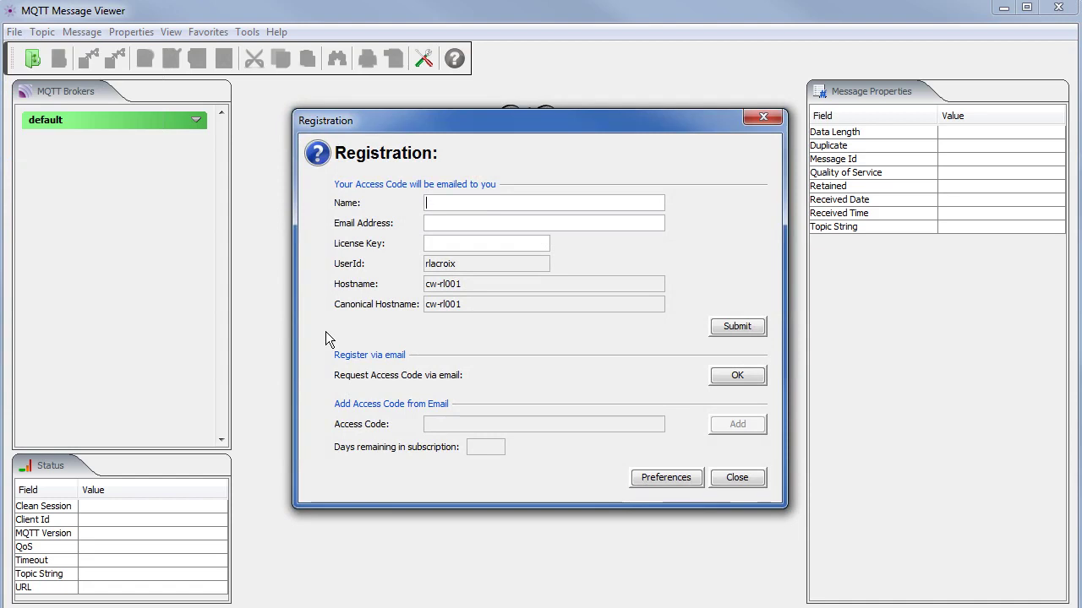
type("Roger Lacroix")
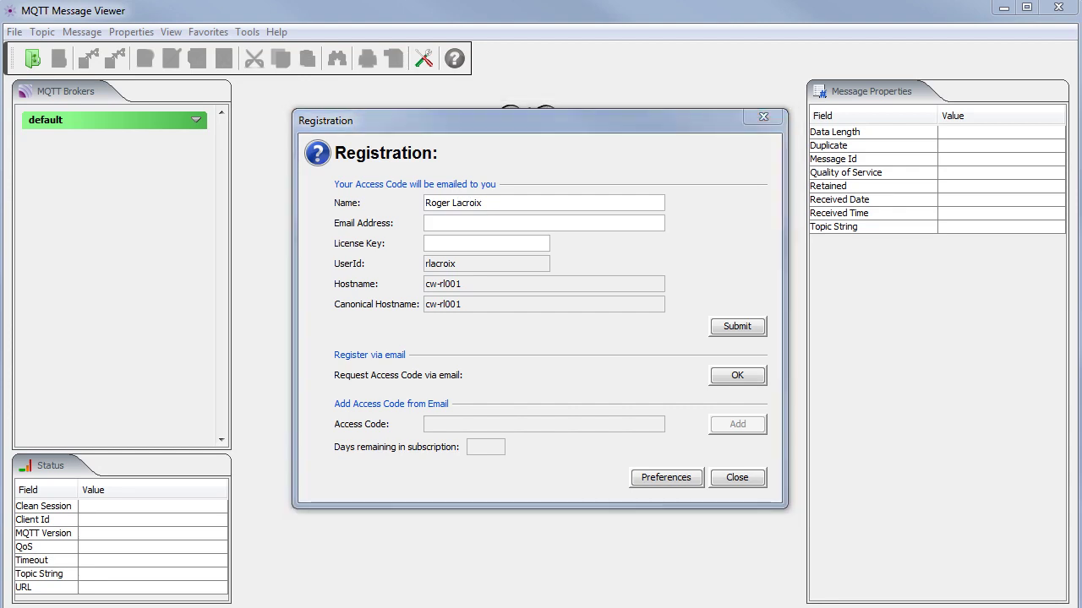
left_click(629, 226)
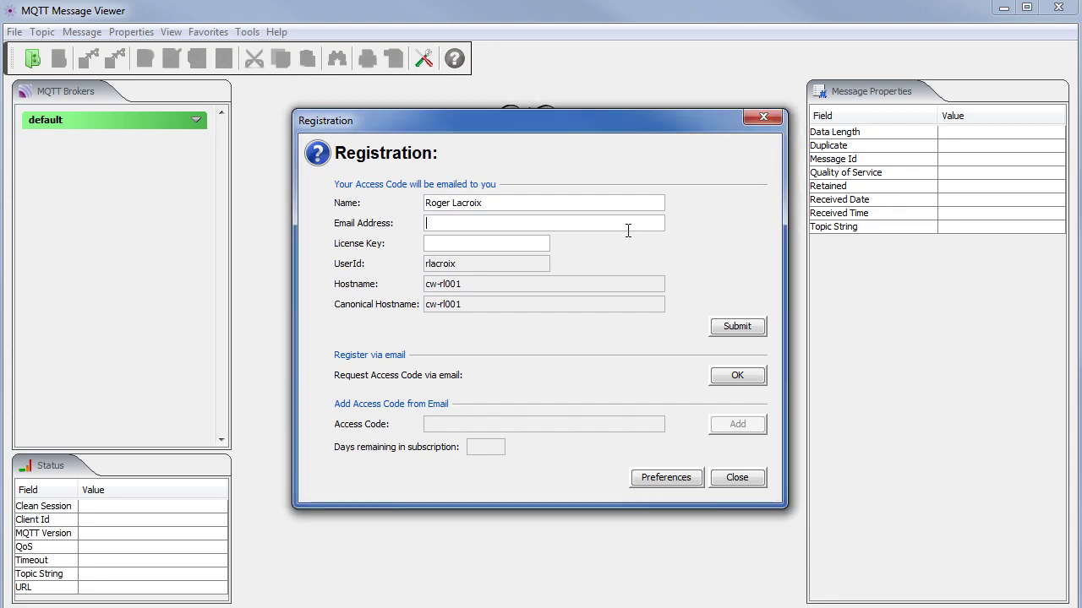
key("ctrl+v")
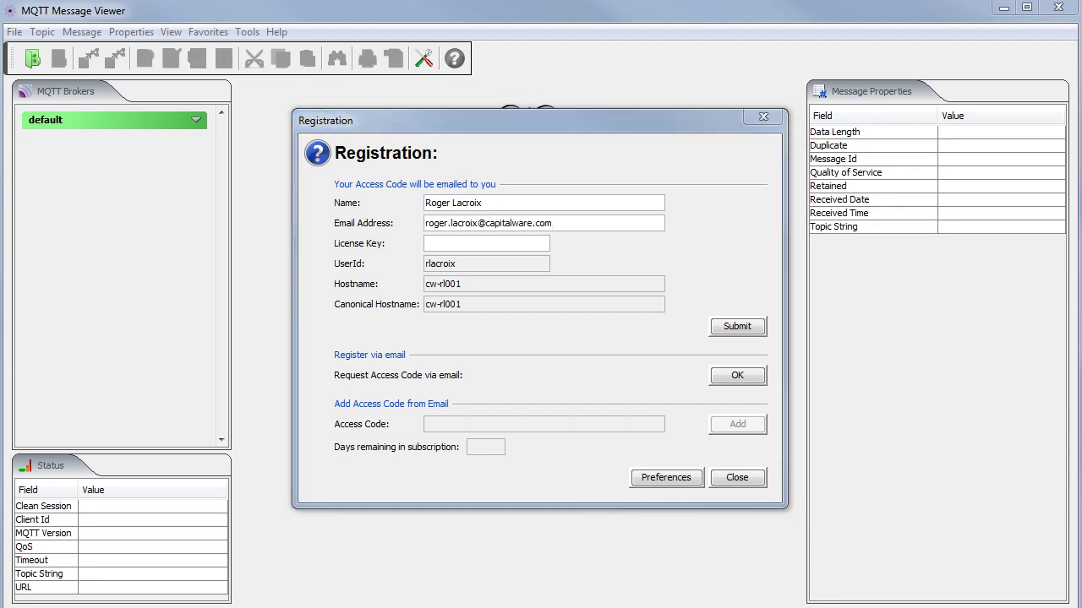
Paste the licence key, then submit and confirm the registration.
left_click(456, 243)
key("ctrl+v")
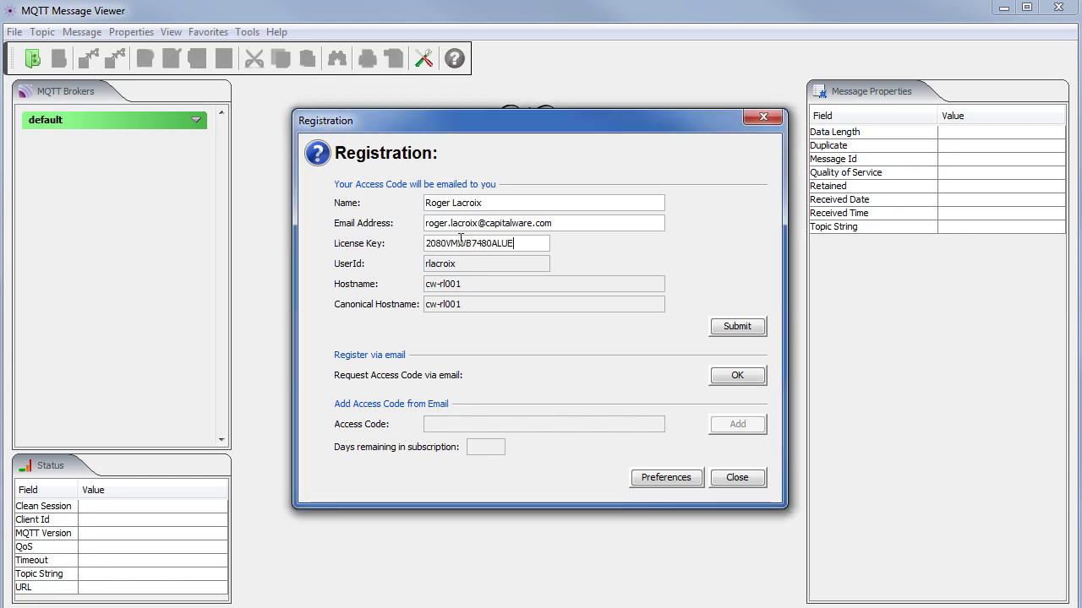
left_click(738, 329)
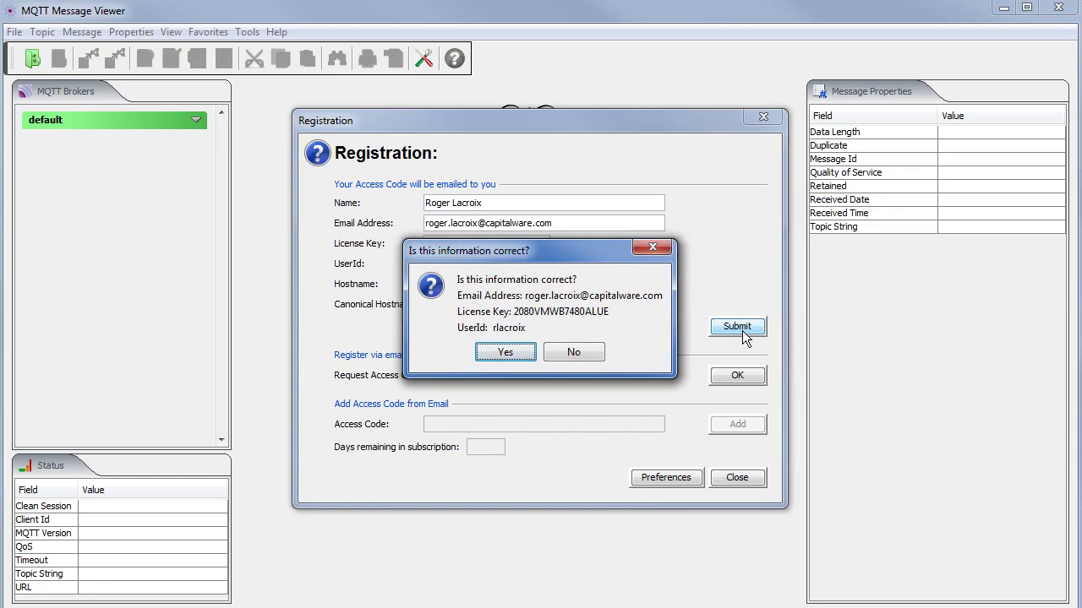
left_click(506, 352)
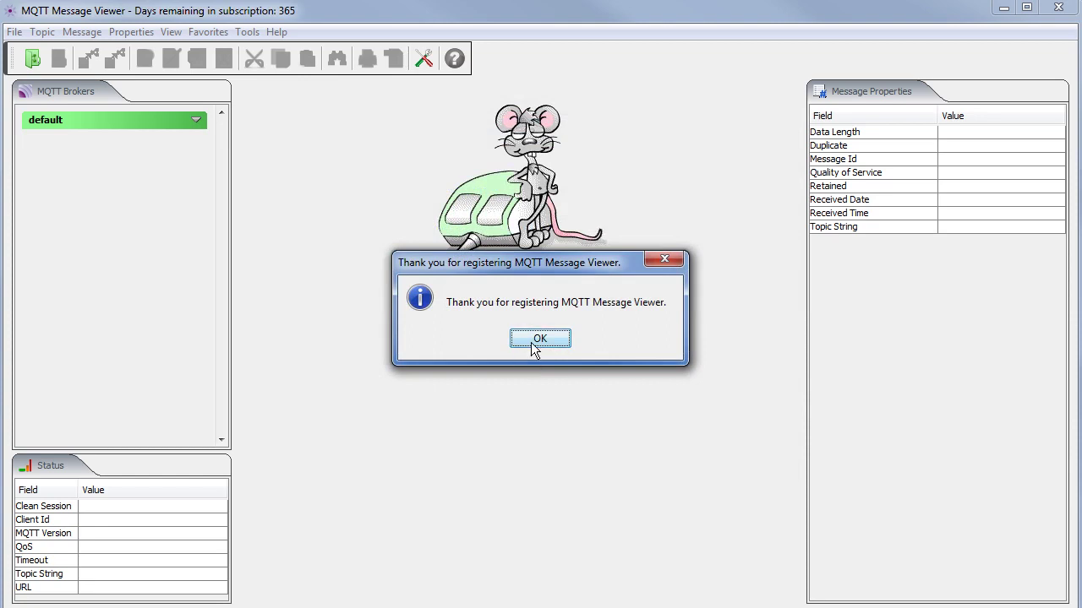
left_click(534, 348)
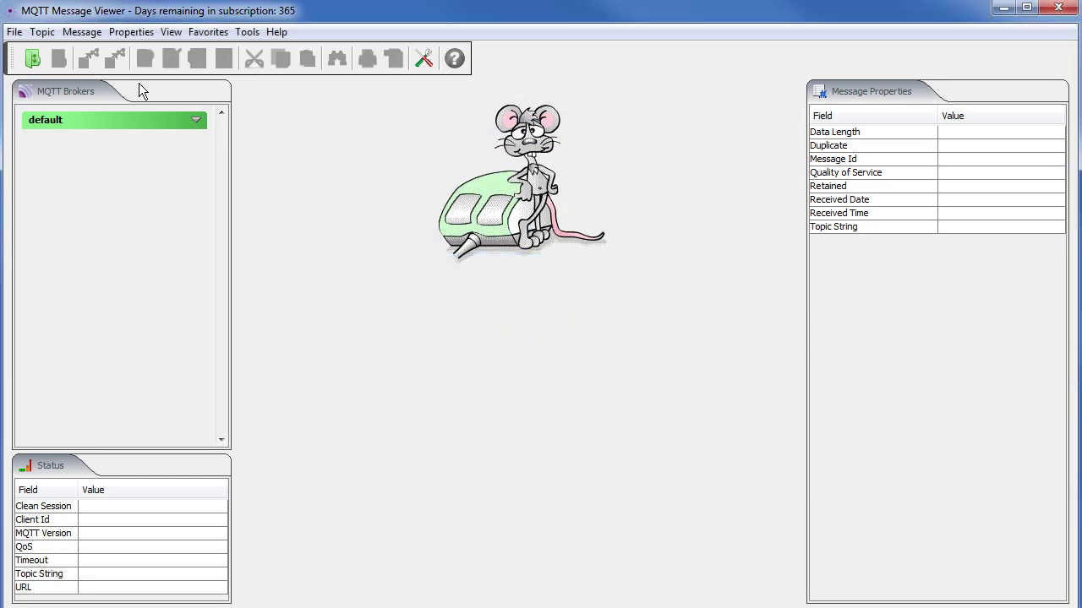
left_click(12, 33)
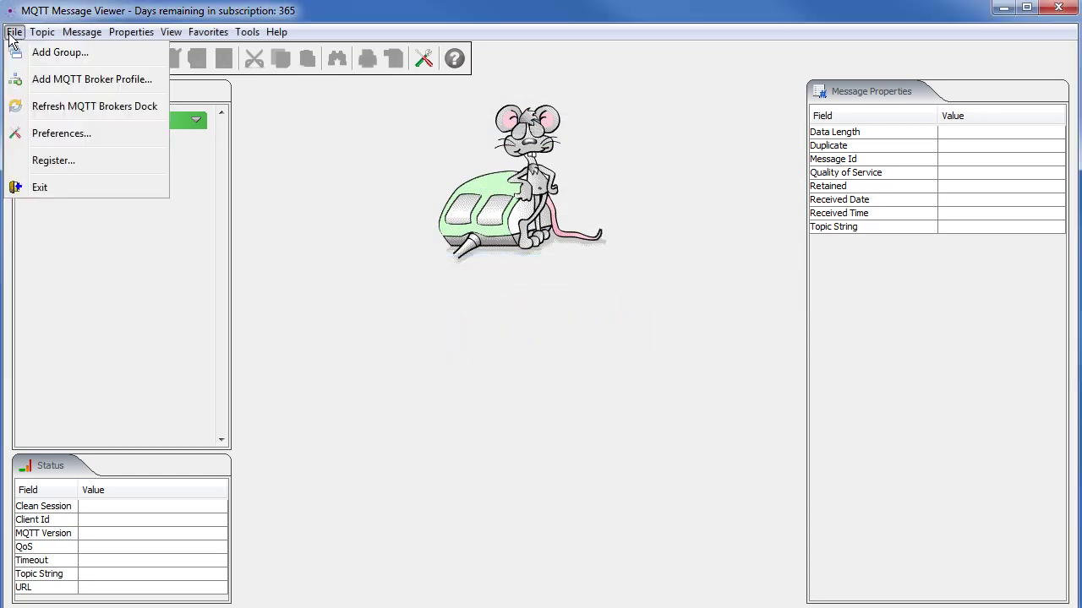
Start adding an e-mailed access code in the registration form, then cancel the Access Code prompt.
left_click(33, 158)
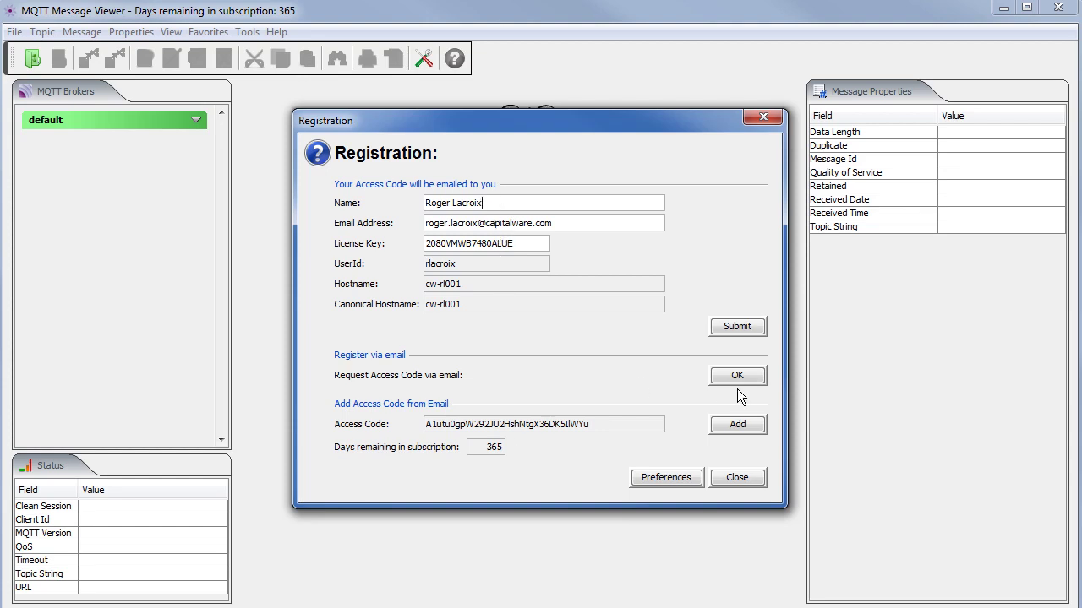
left_click(756, 427)
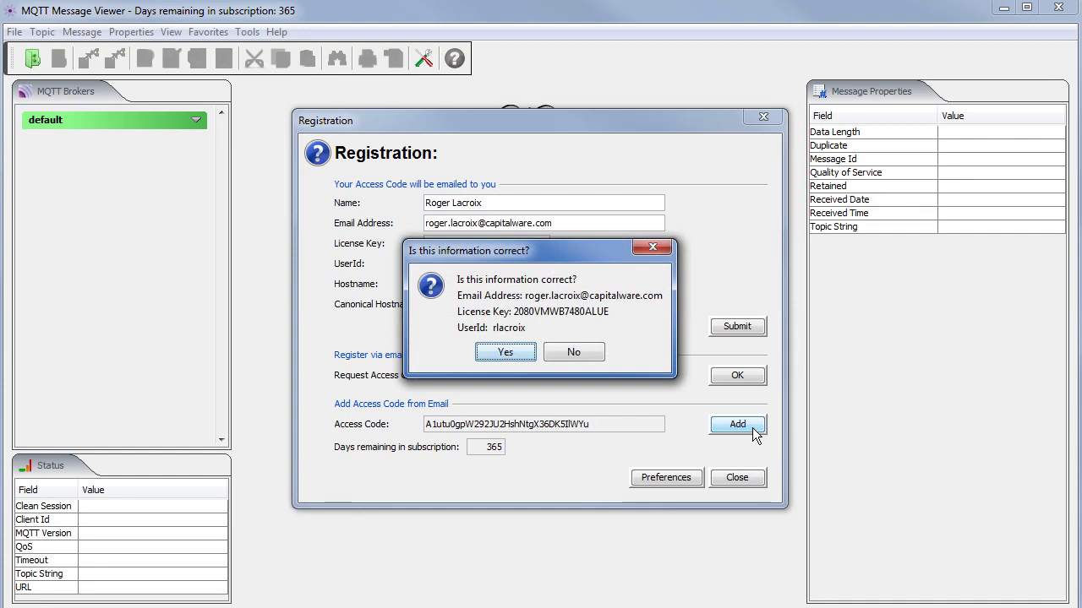
left_click(523, 355)
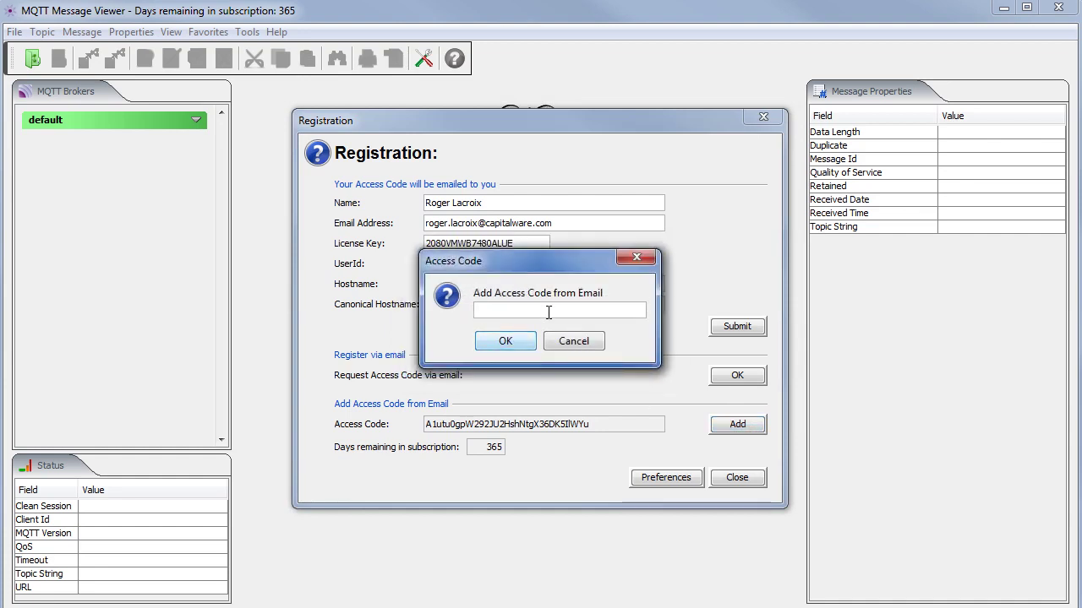
left_click(553, 341)
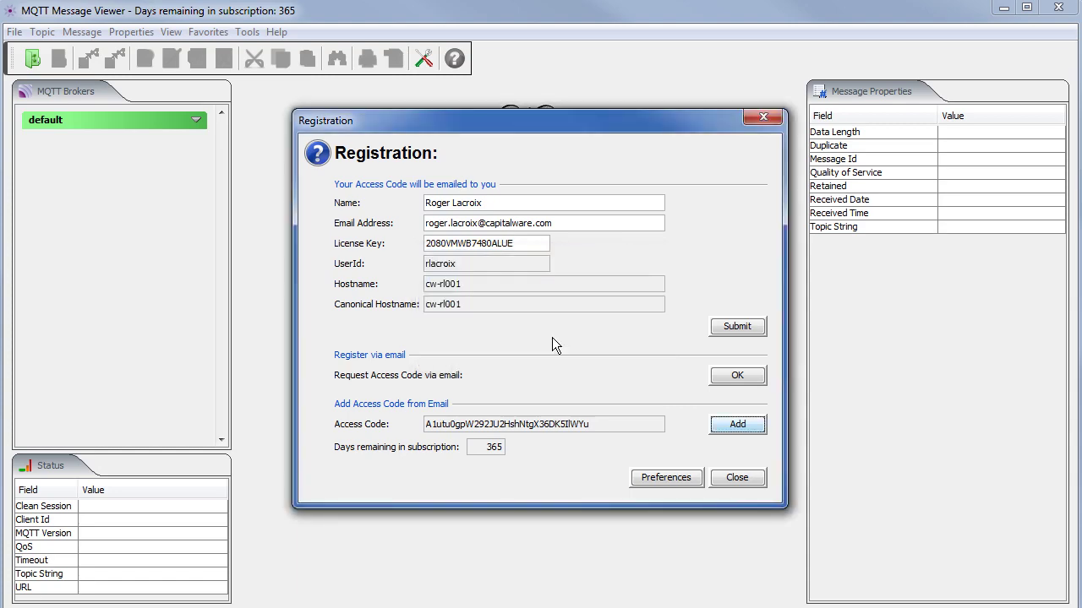
left_click(736, 476)
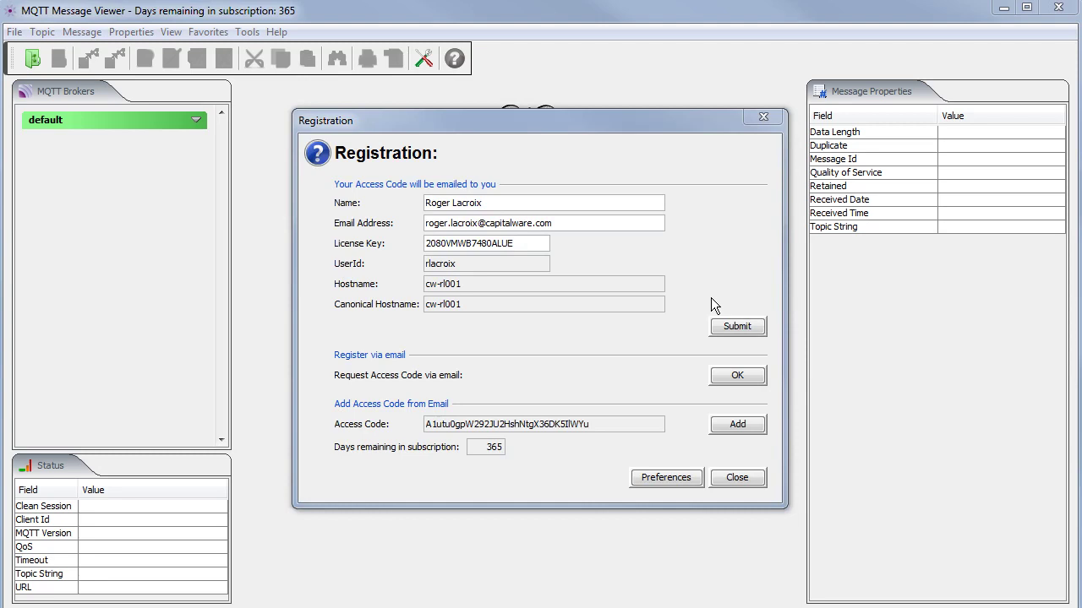
Select and inspect the stored License Key value in the registration form.
left_click(711, 298)
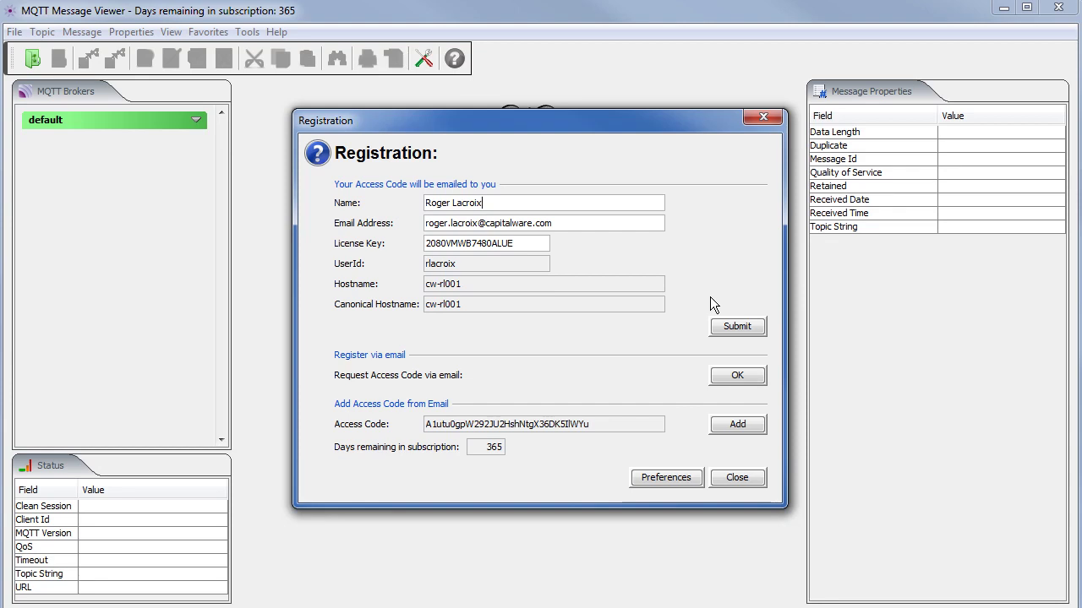
left_click_drag(521, 244, 413, 243)
left_click(479, 243)
left_click(685, 479)
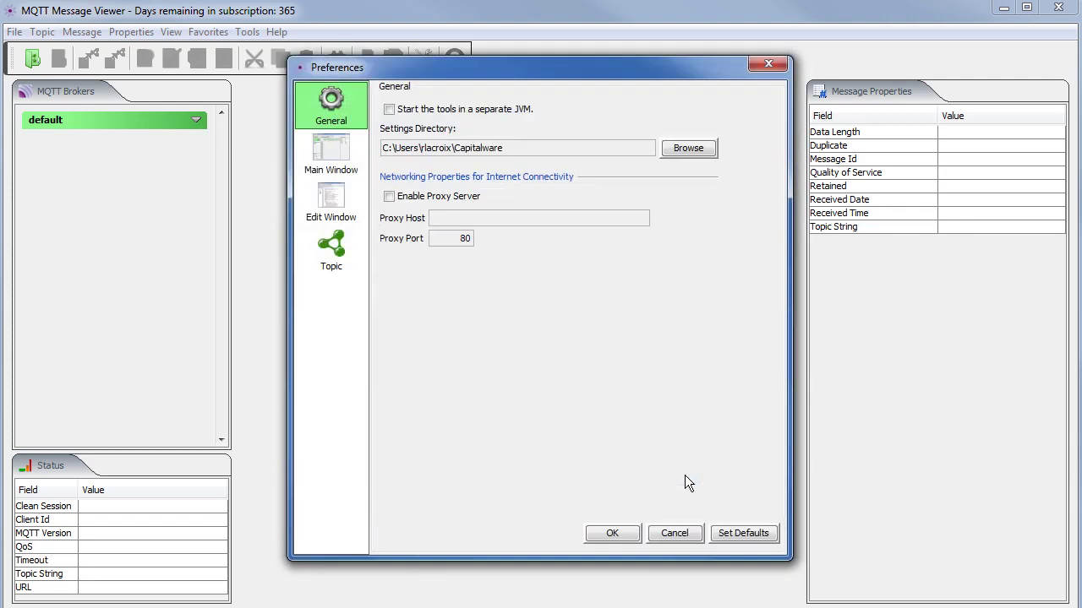
left_click(390, 197)
left_click(451, 221)
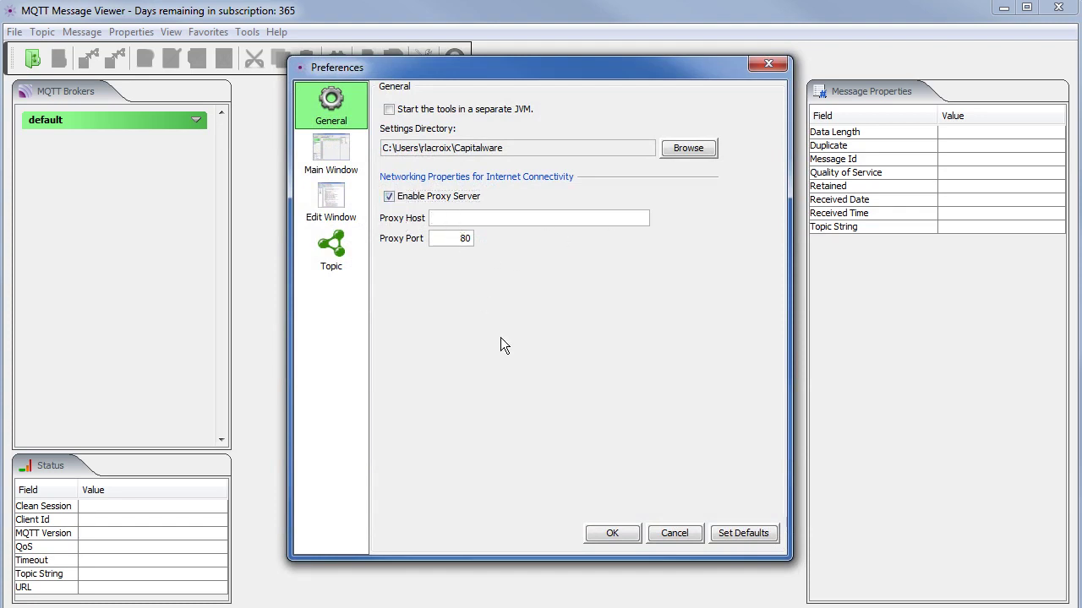
left_click(662, 531)
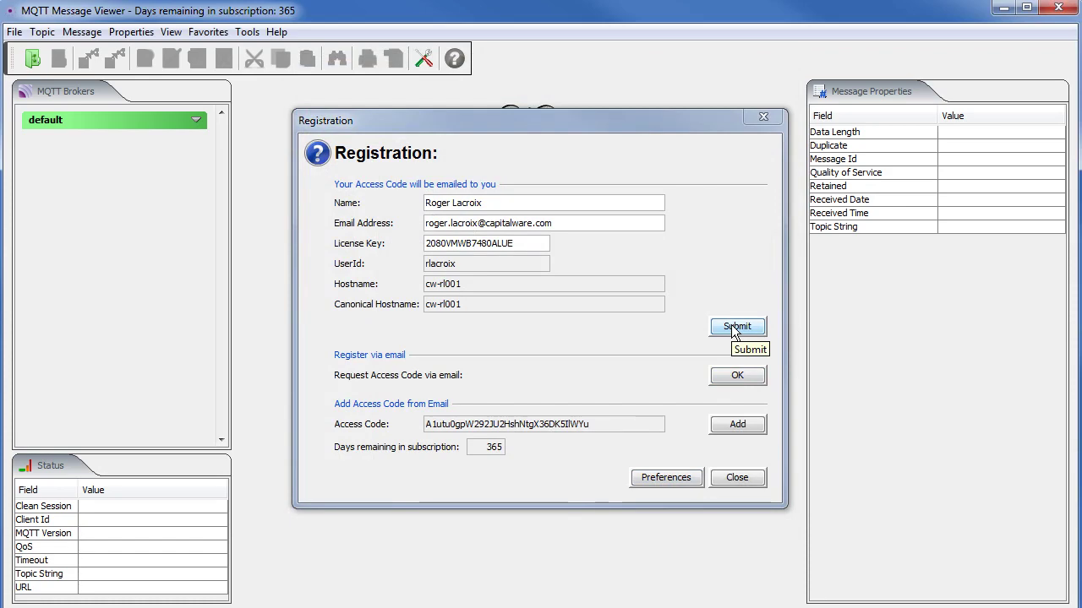
left_click(725, 376)
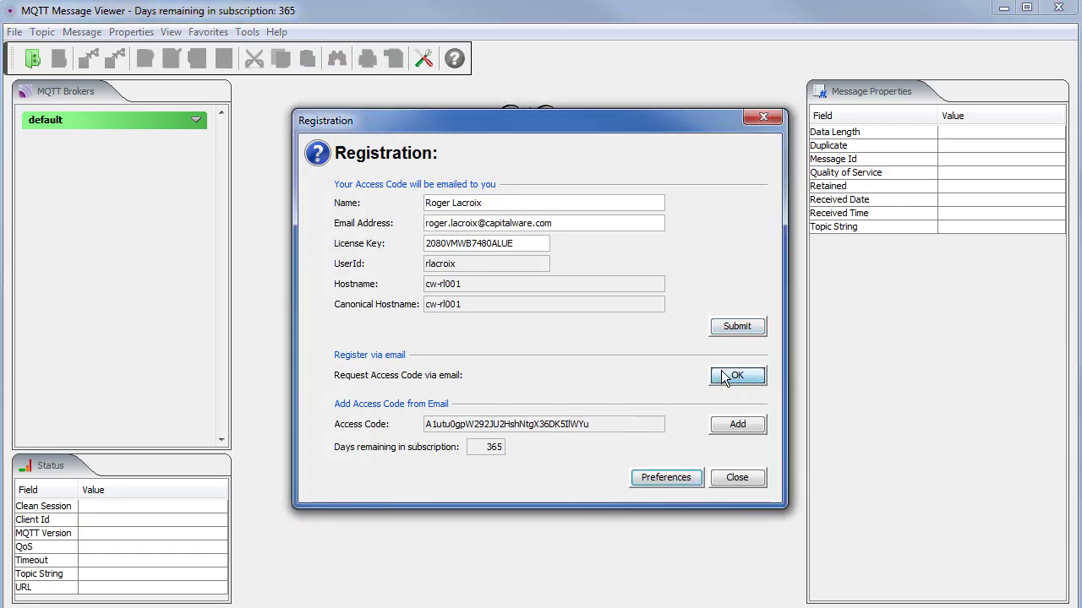
left_click(506, 348)
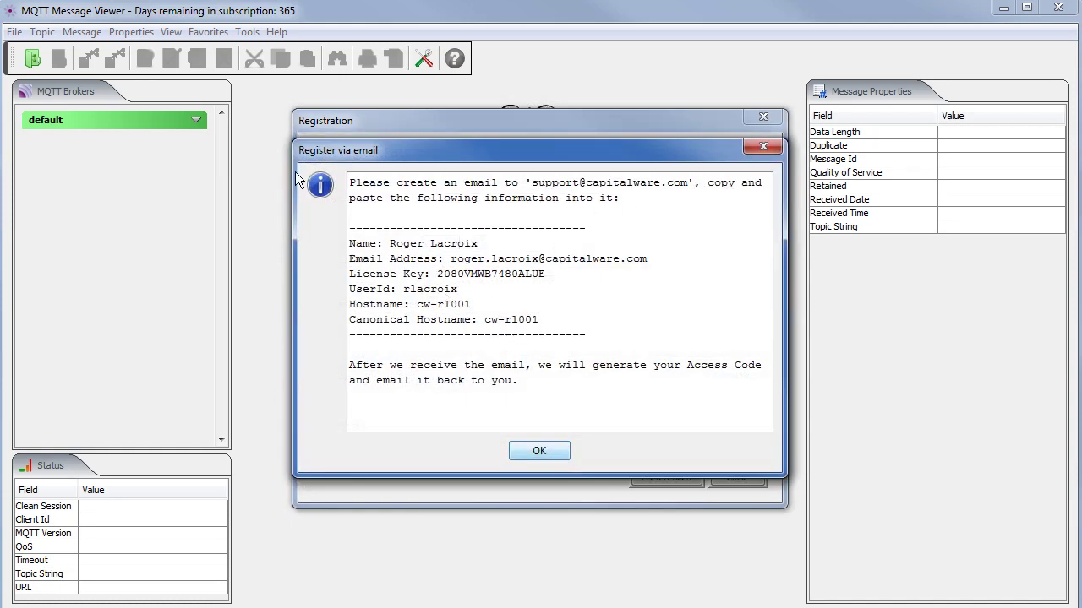
left_click_drag(349, 182, 558, 368)
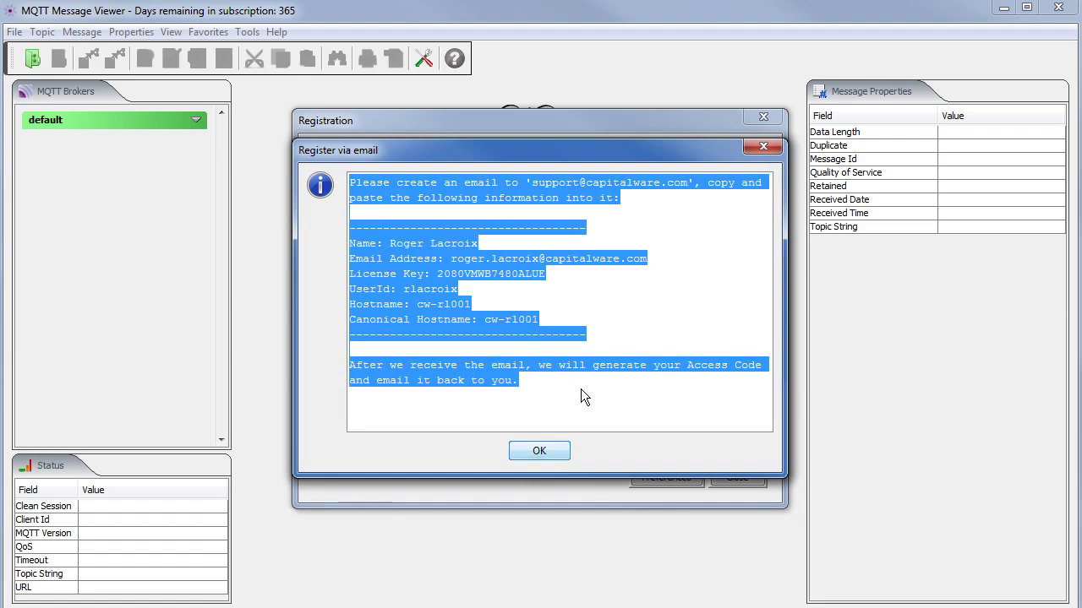
left_click(772, 148)
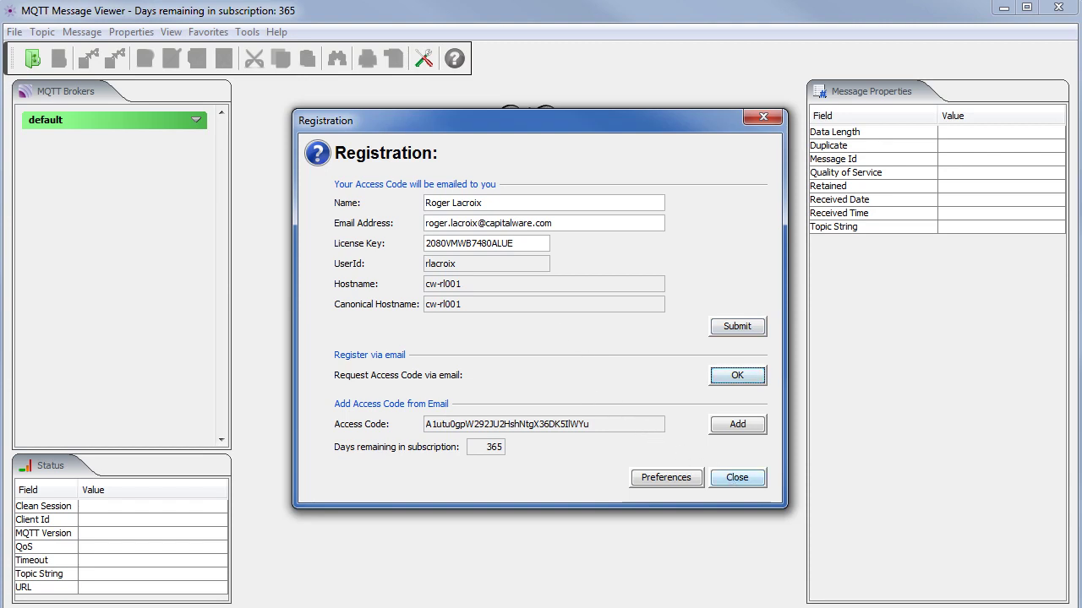
left_click(757, 479)
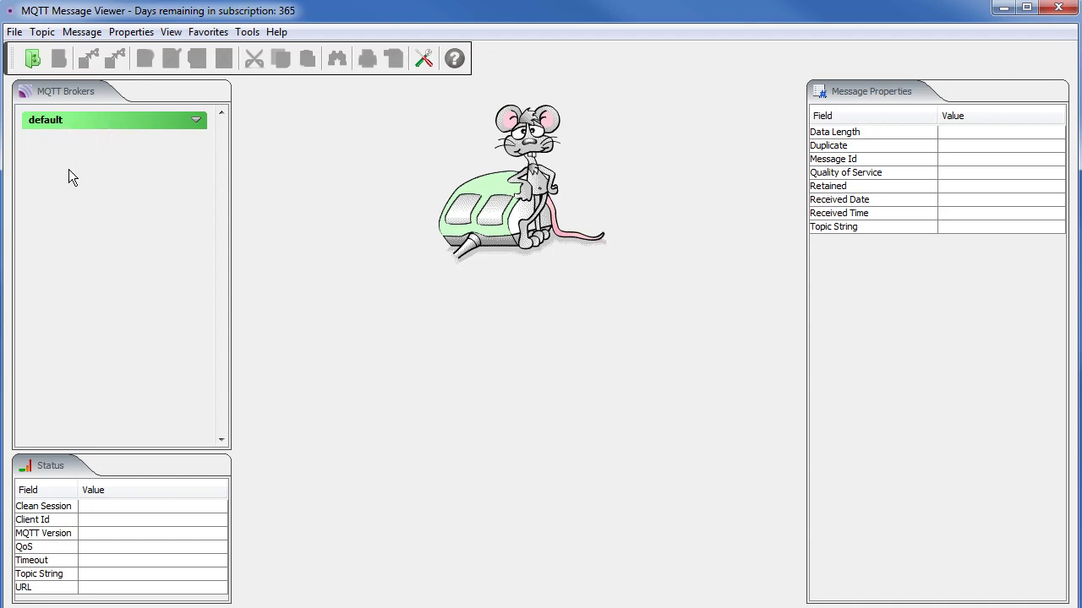
Add a new MQTT broker profile named 'IoT Eclipse' in the default group.
left_click(15, 32)
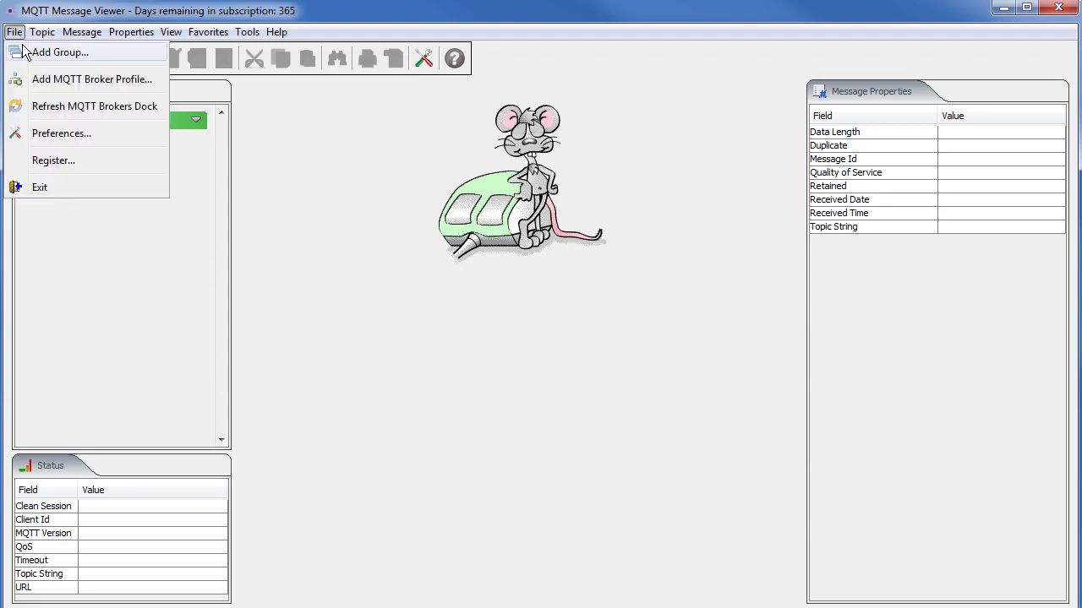
left_click(36, 80)
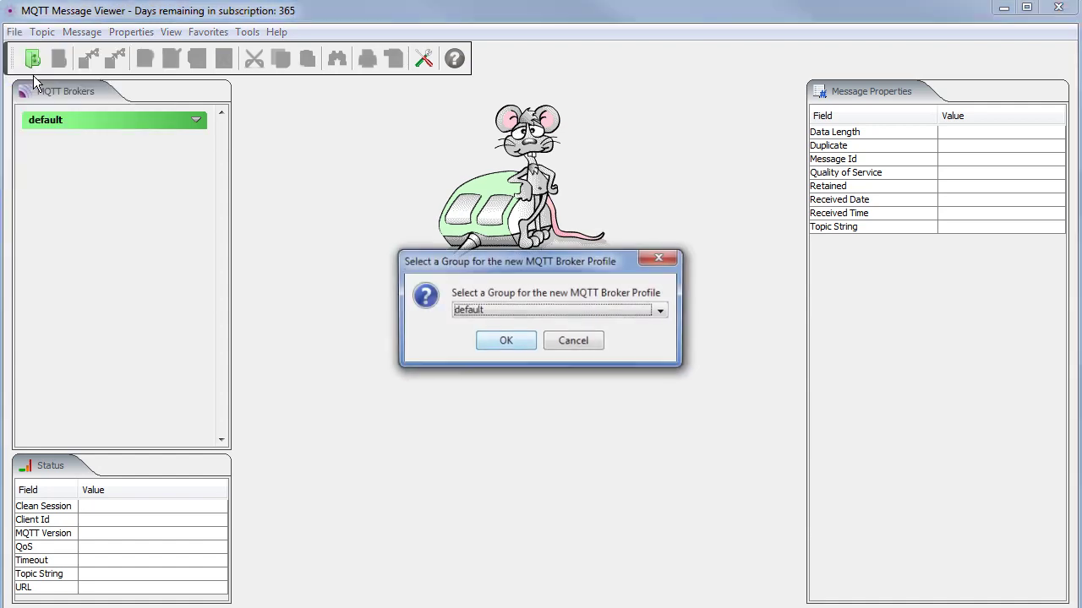
left_click(490, 343)
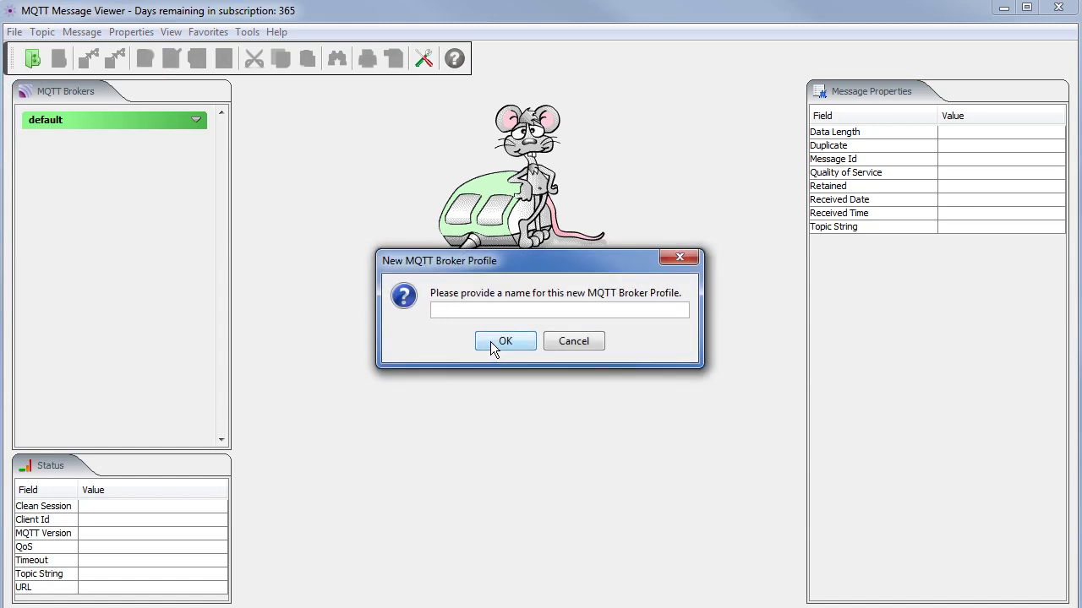
type("IoT")
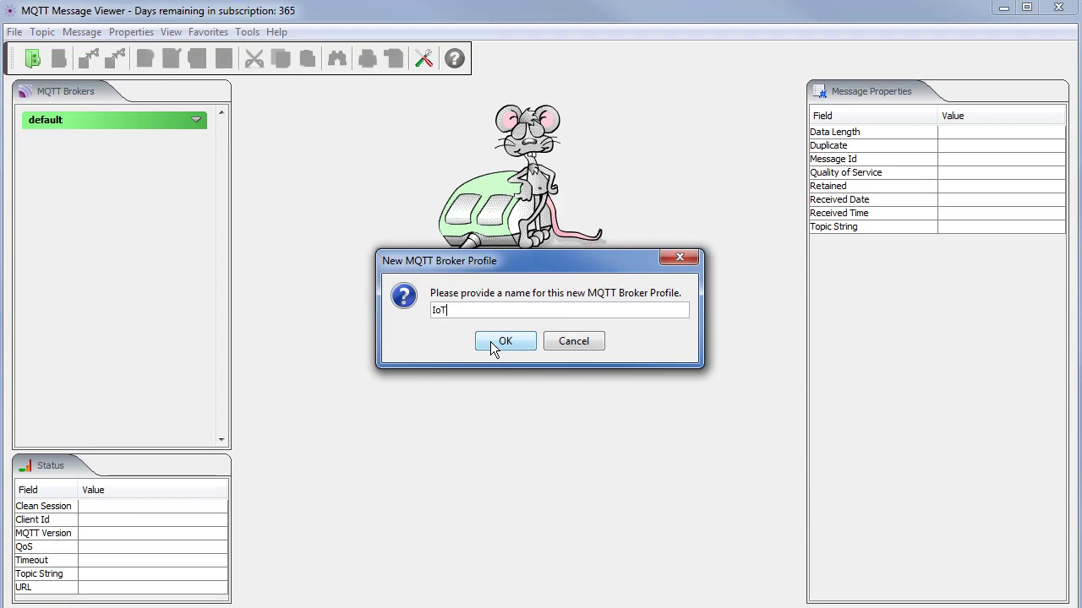
type(" Eclipse")
left_click(499, 342)
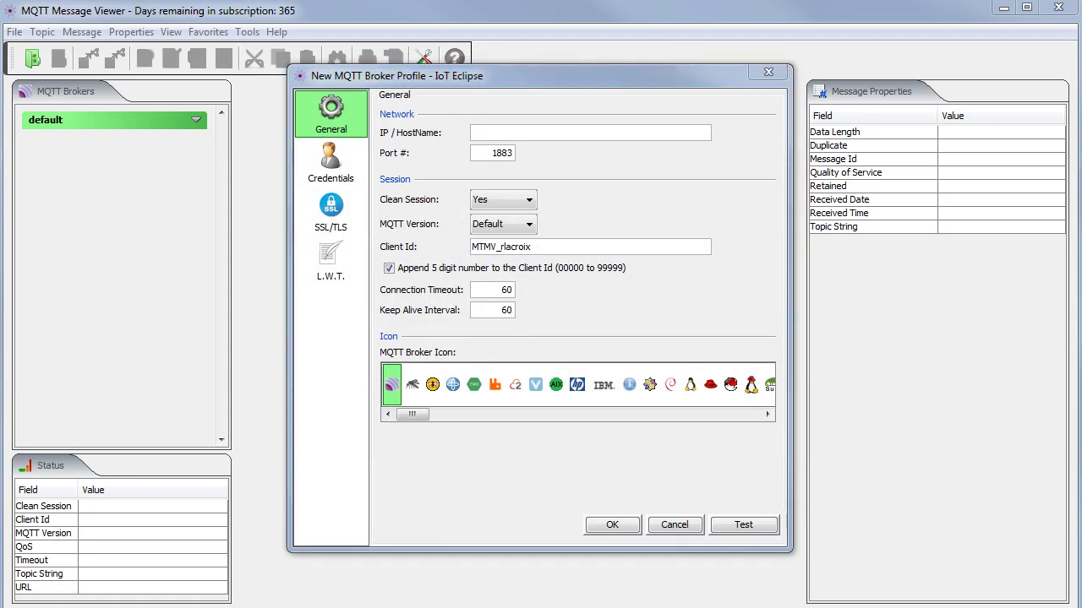
Set the profile's host to iot.eclipse.org and view its Credentials settings.
type("iot.eclipse.org")
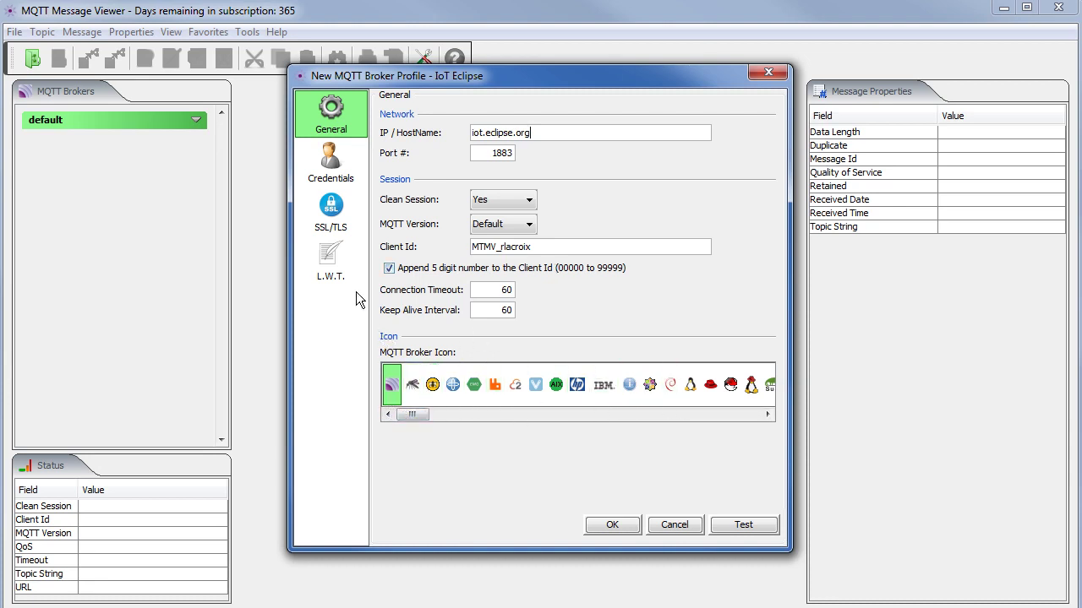
left_click(321, 182)
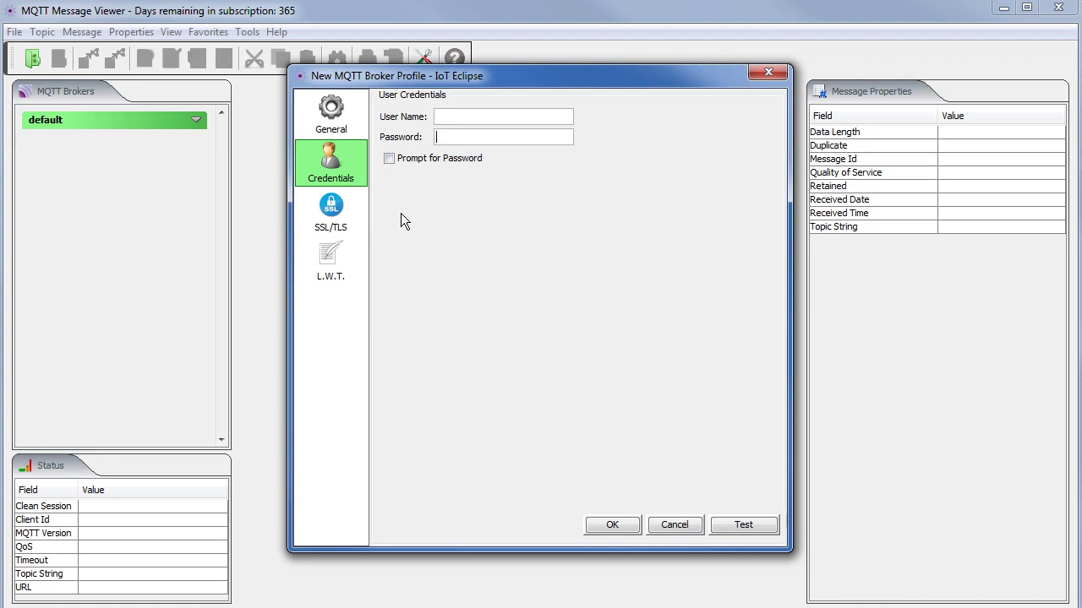
Try SSL/TLS with Trusted Certificate Store with Self Signed Certificate, then set Enable back to No.
left_click(322, 213)
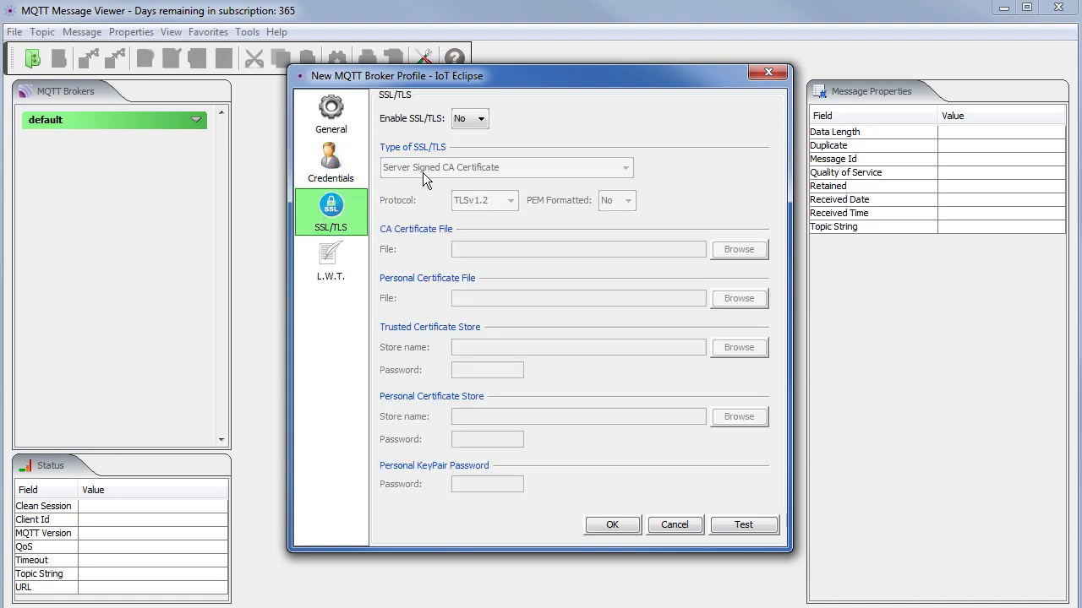
left_click(467, 119)
left_click(466, 140)
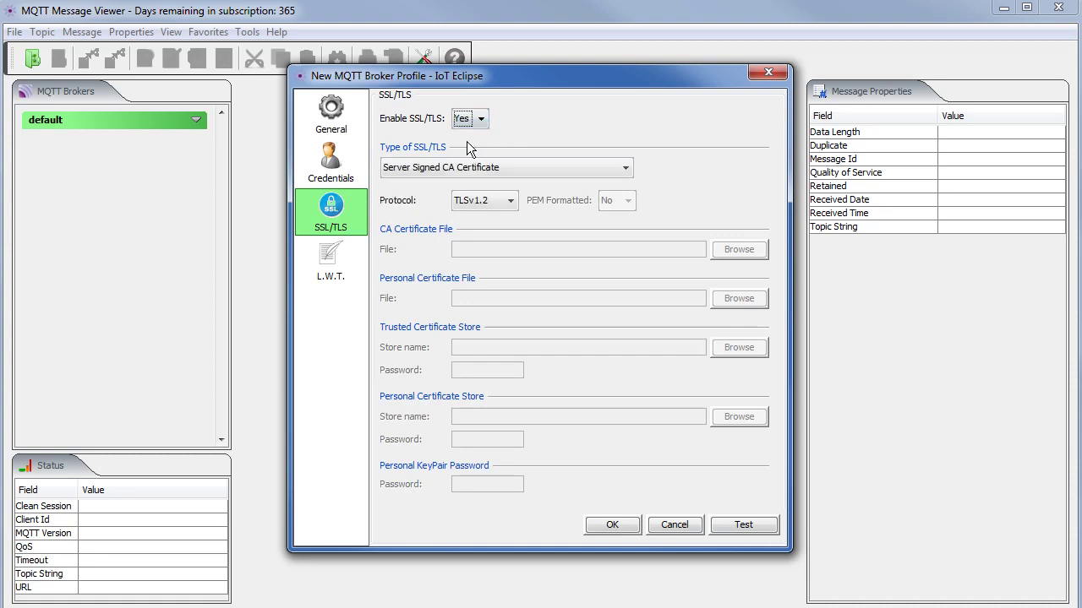
left_click(624, 169)
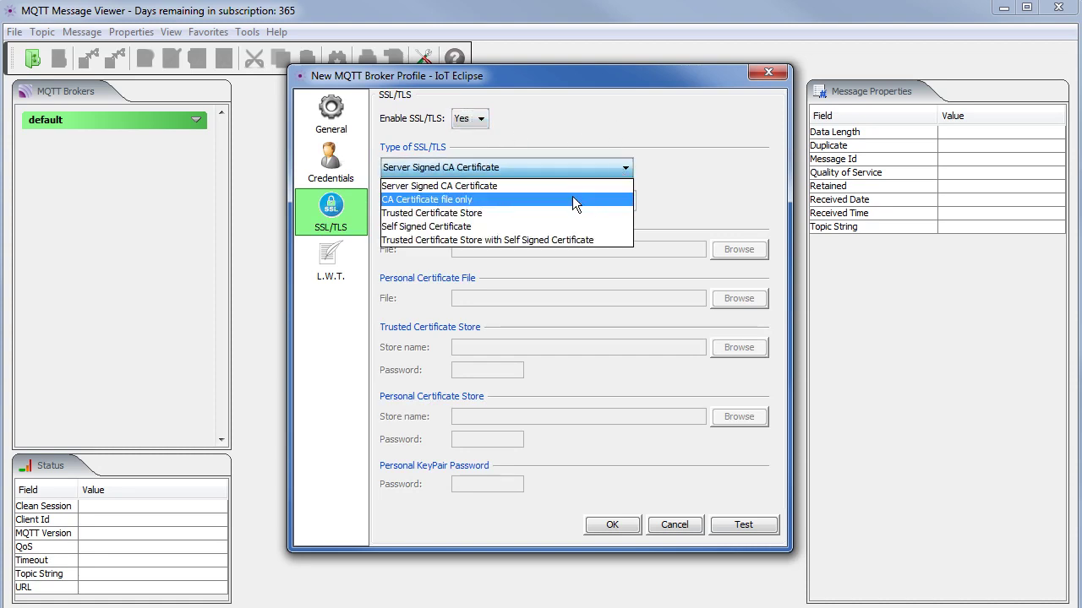
left_click(555, 240)
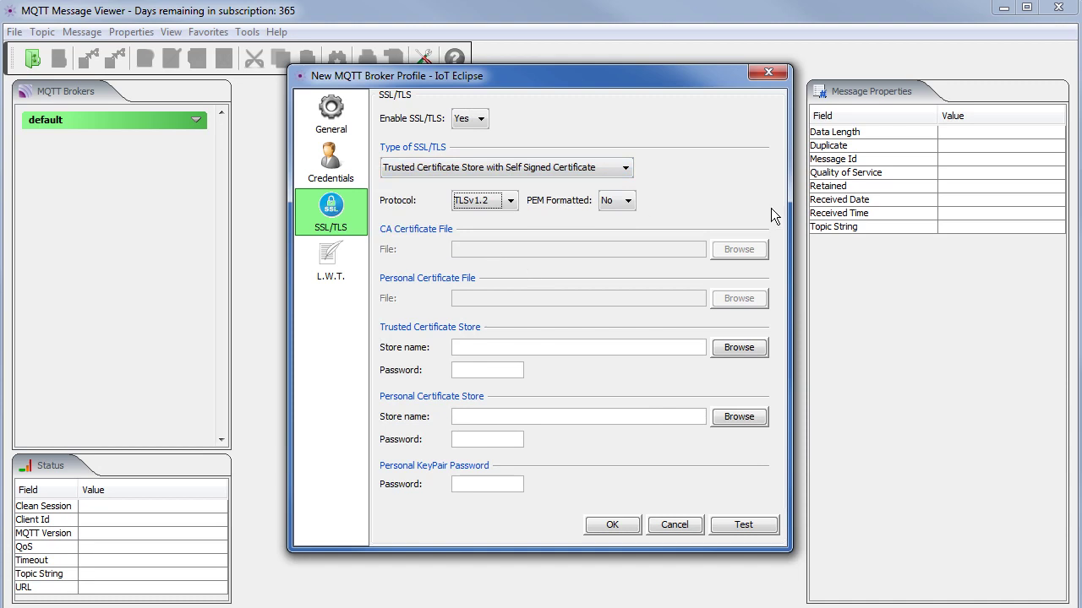
left_click(482, 120)
left_click(475, 146)
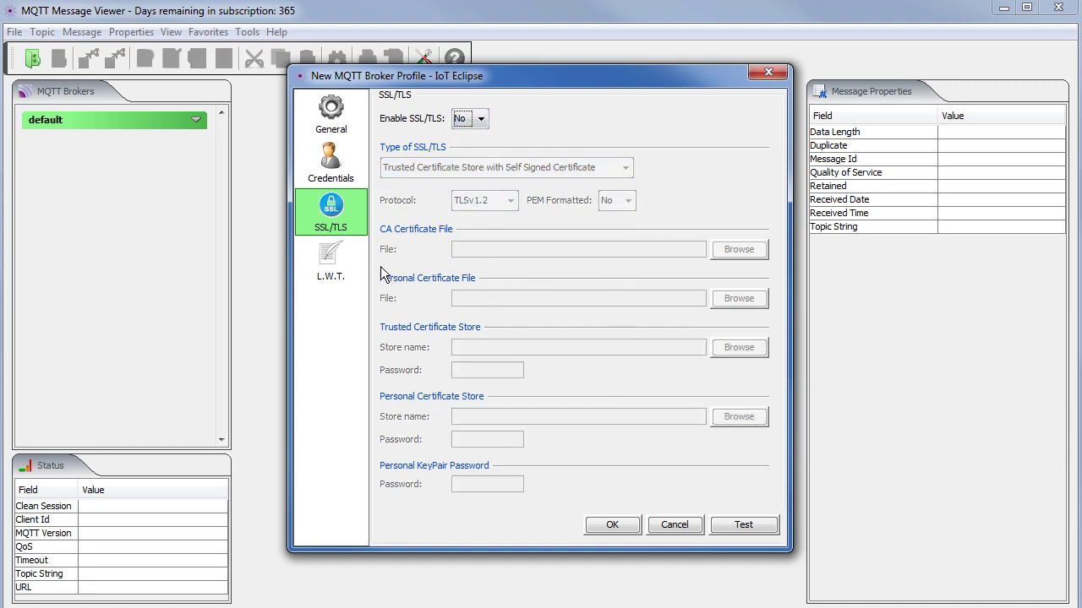
left_click(331, 264)
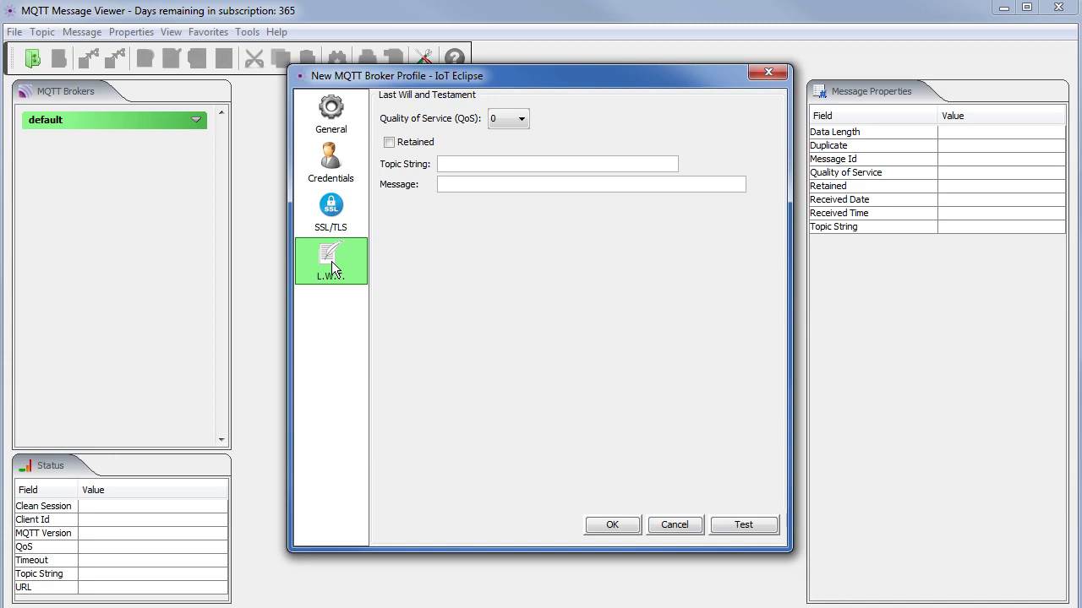
Test the connection to iot.eclipse.org successfully and save the IoT Eclipse profile.
left_click(347, 120)
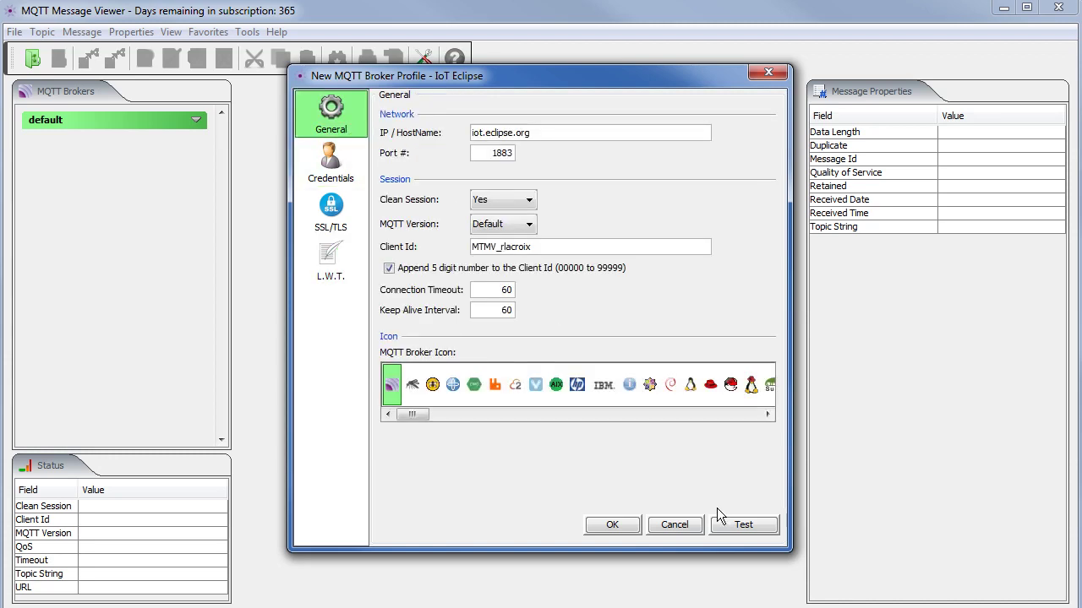
left_click(745, 525)
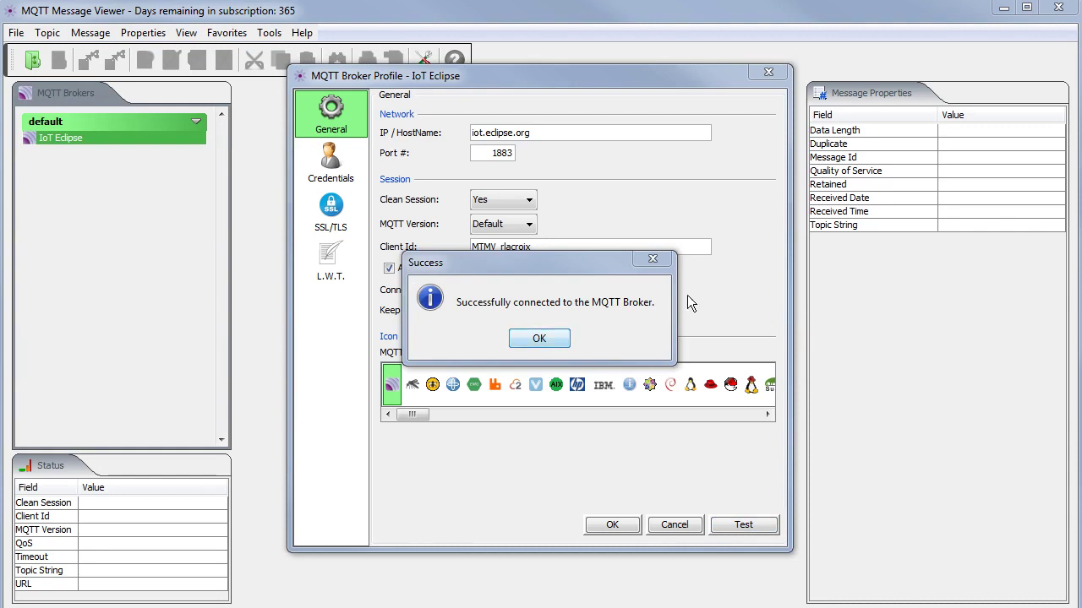
left_click(597, 298)
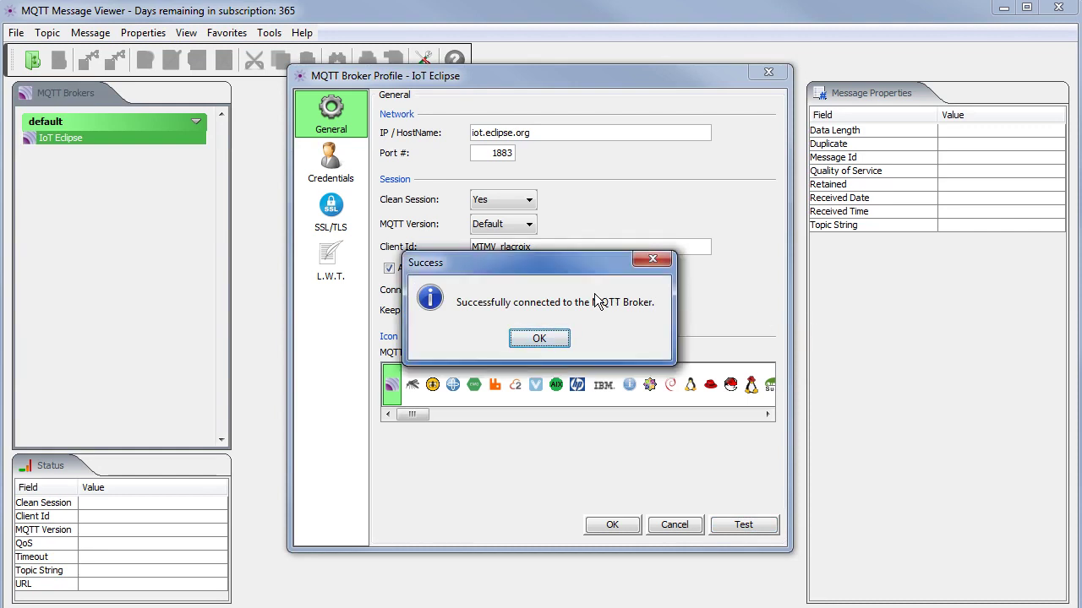
left_click(539, 339)
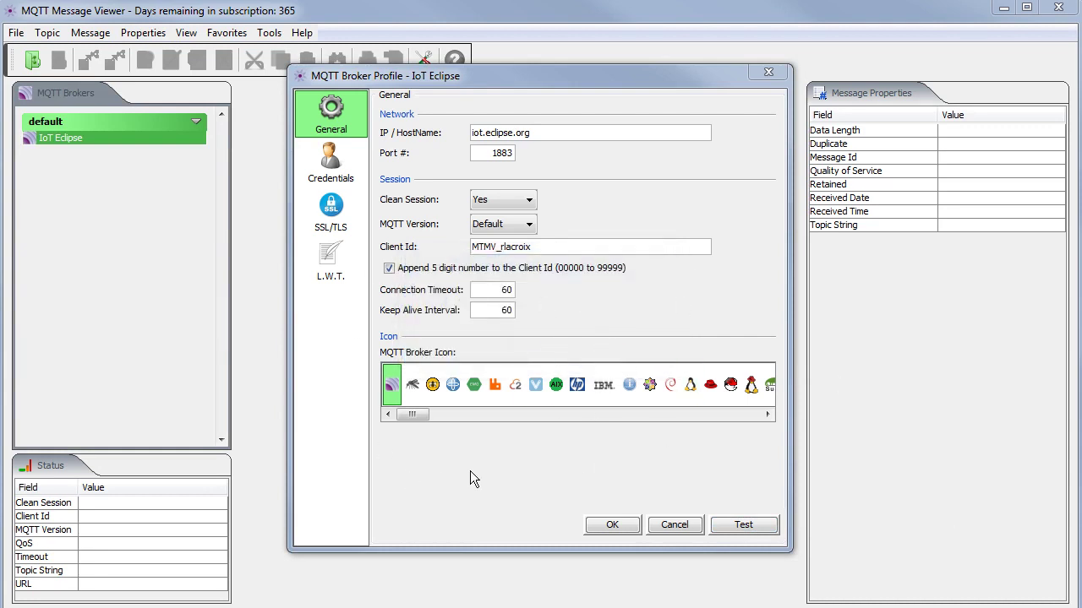
left_click(603, 528)
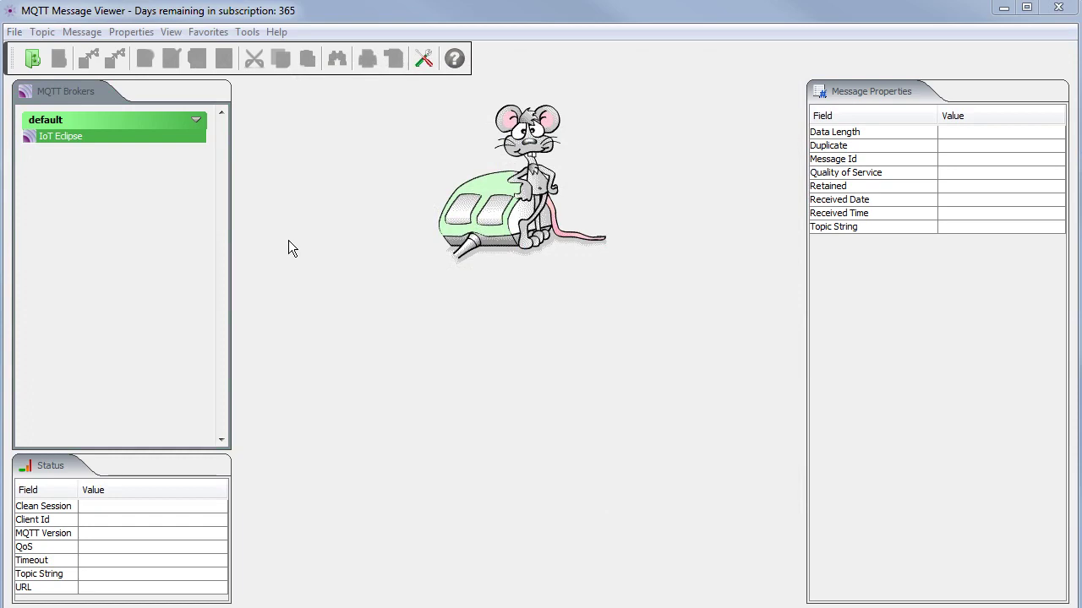
left_click(288, 240)
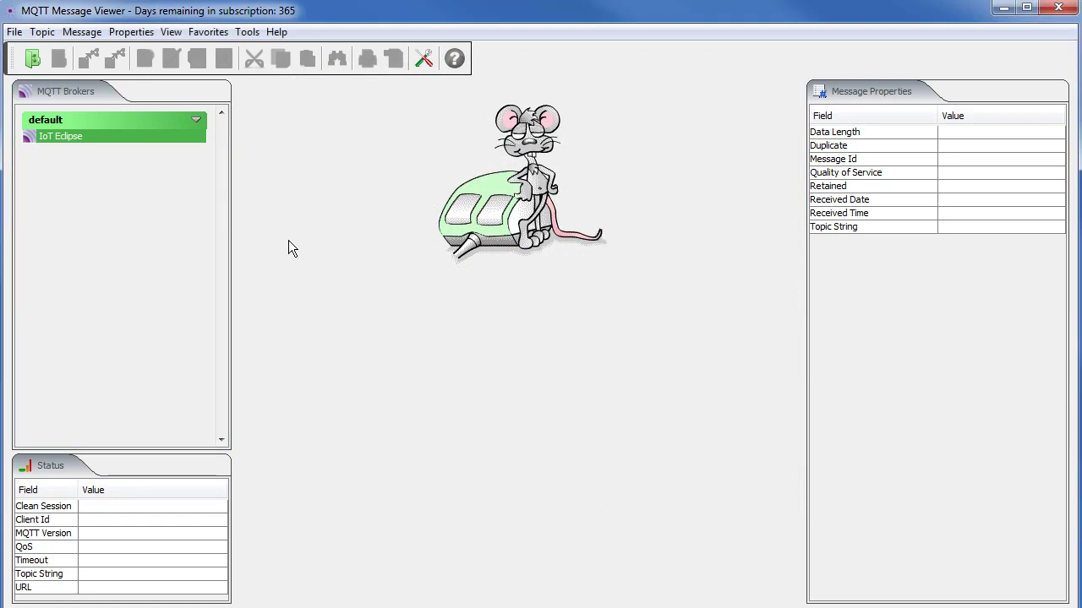
right_click(54, 137)
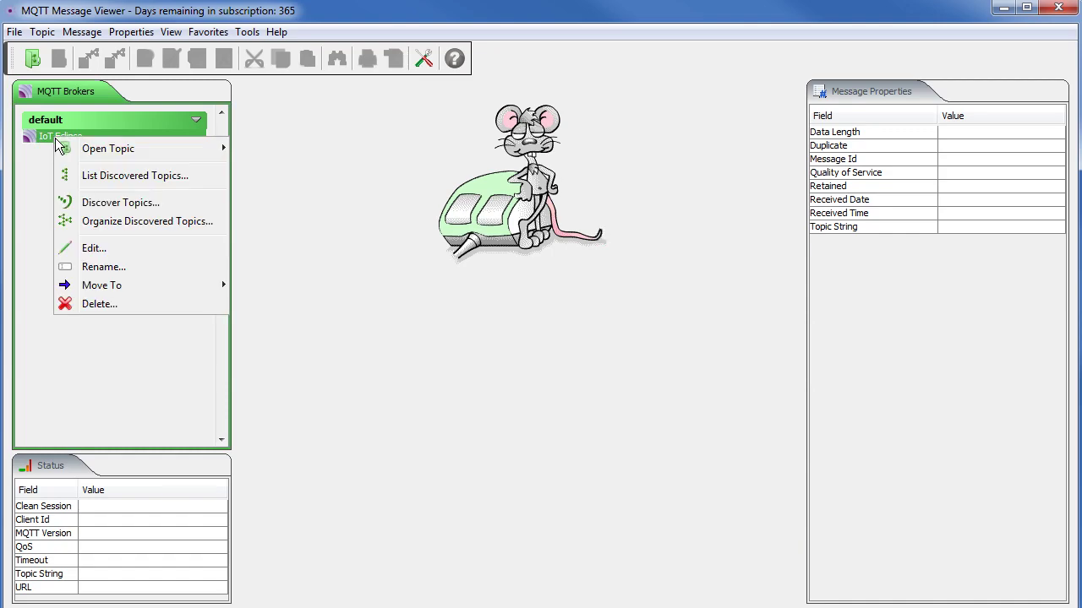
left_click(105, 249)
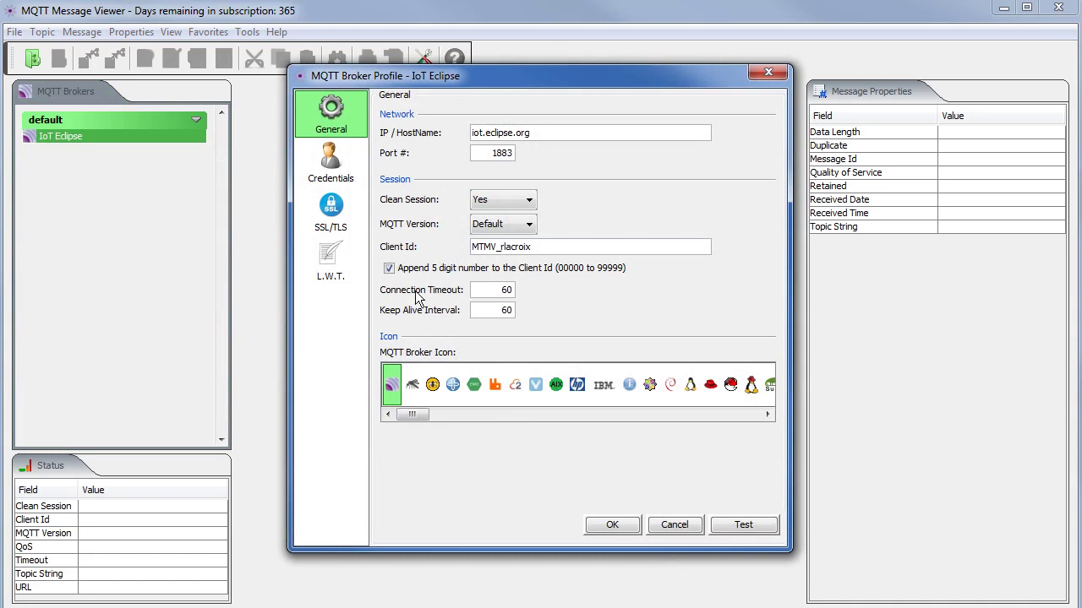
left_click(332, 165)
left_click(335, 218)
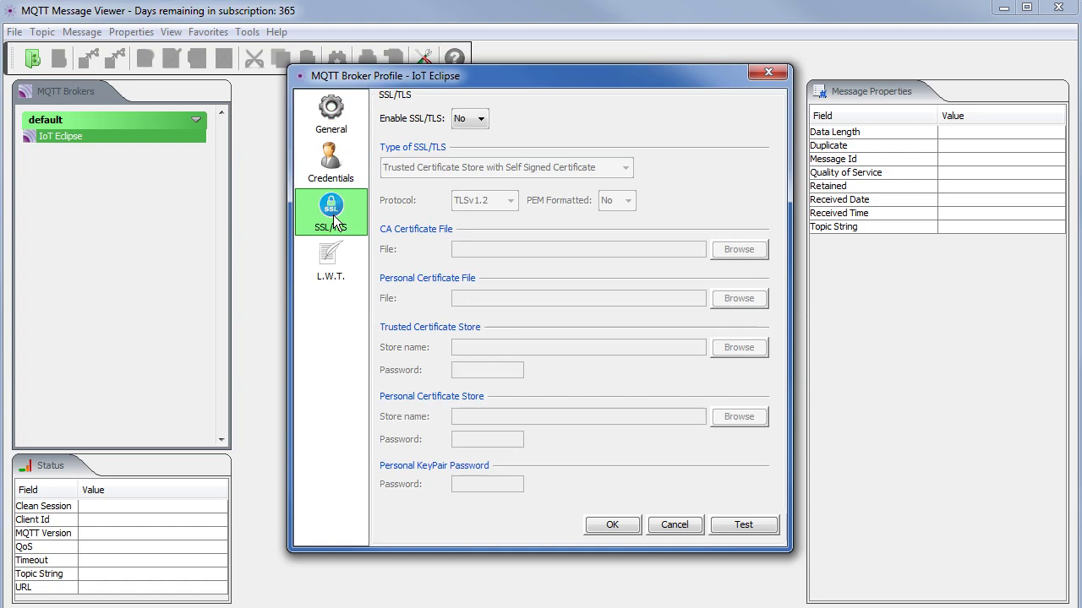
left_click(343, 140)
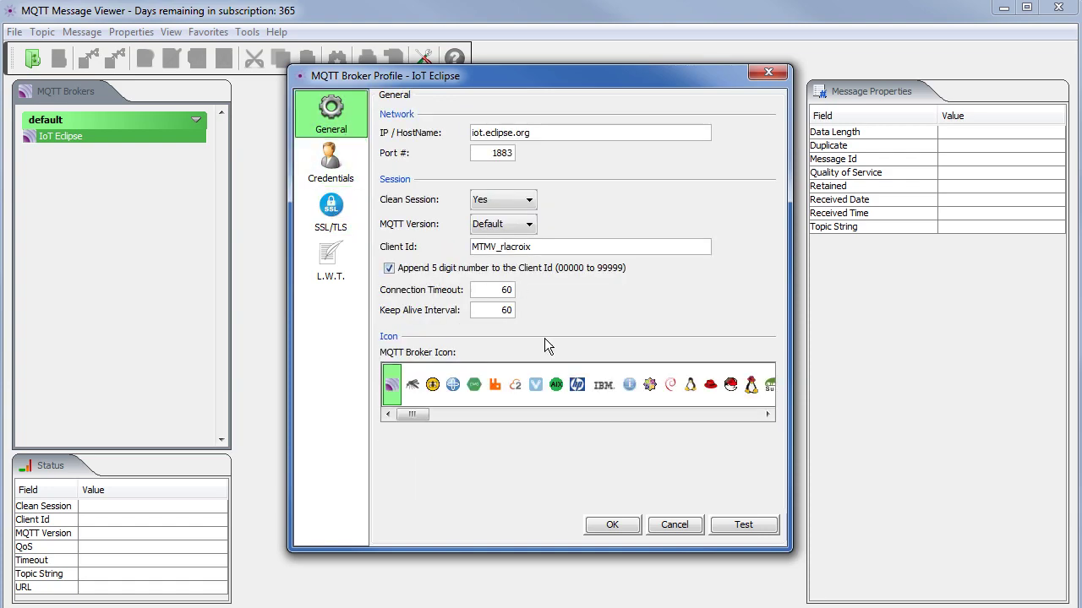
left_click(667, 527)
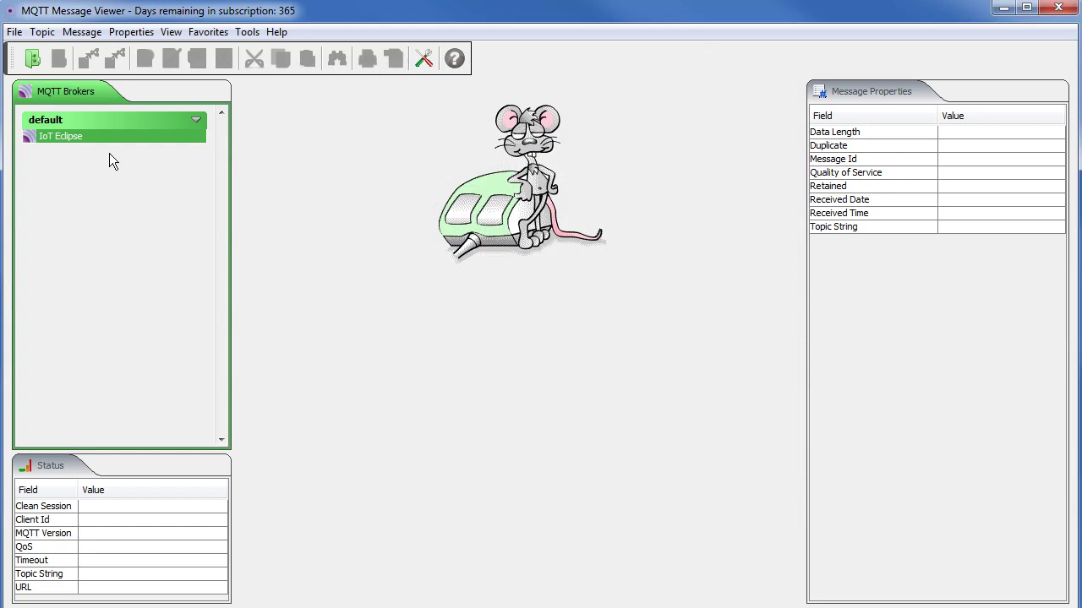
Subscribe to topic test/ABC/one on the IoT Eclipse broker at QoS 1.
left_click(42, 34)
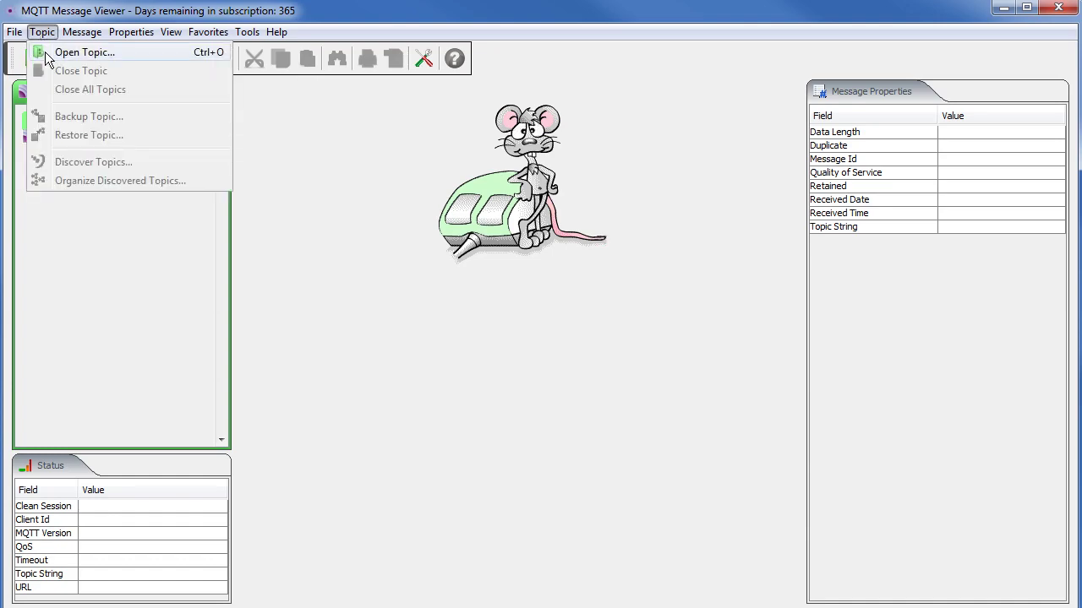
left_click(47, 52)
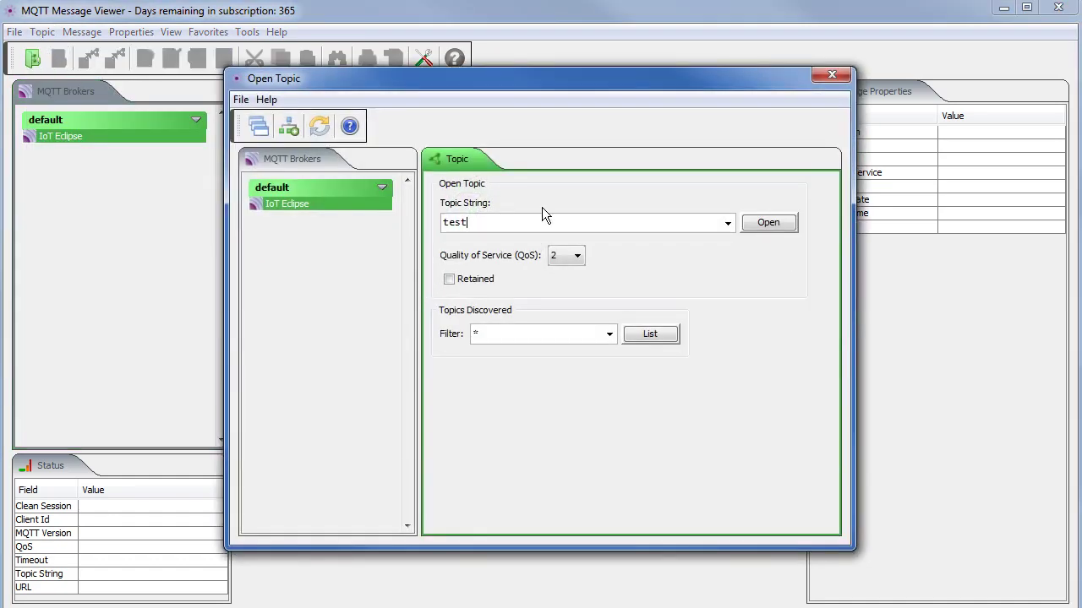
left_click(832, 75)
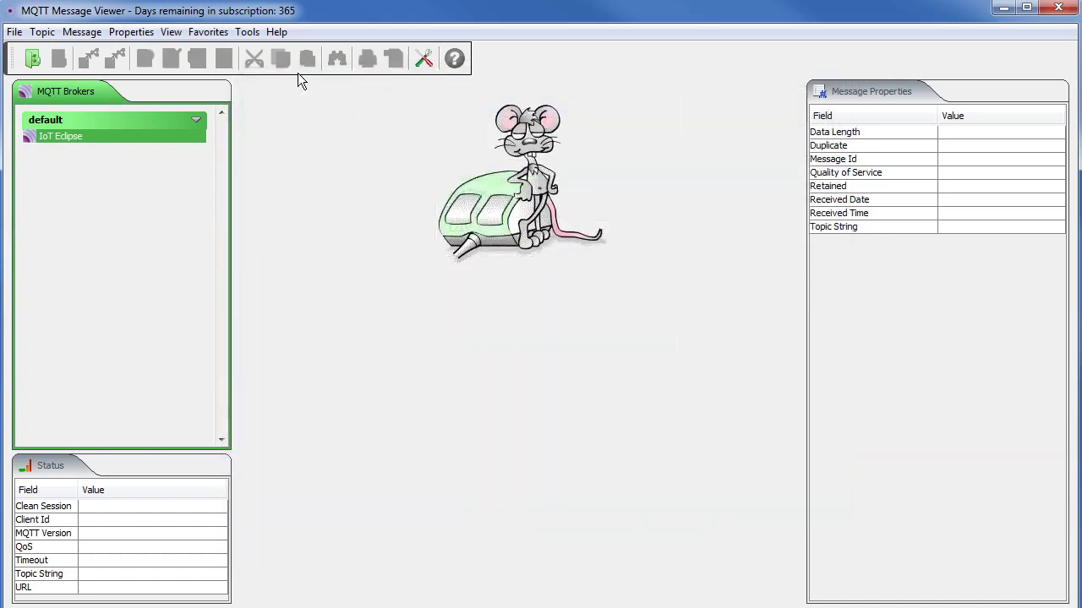
left_click(42, 32)
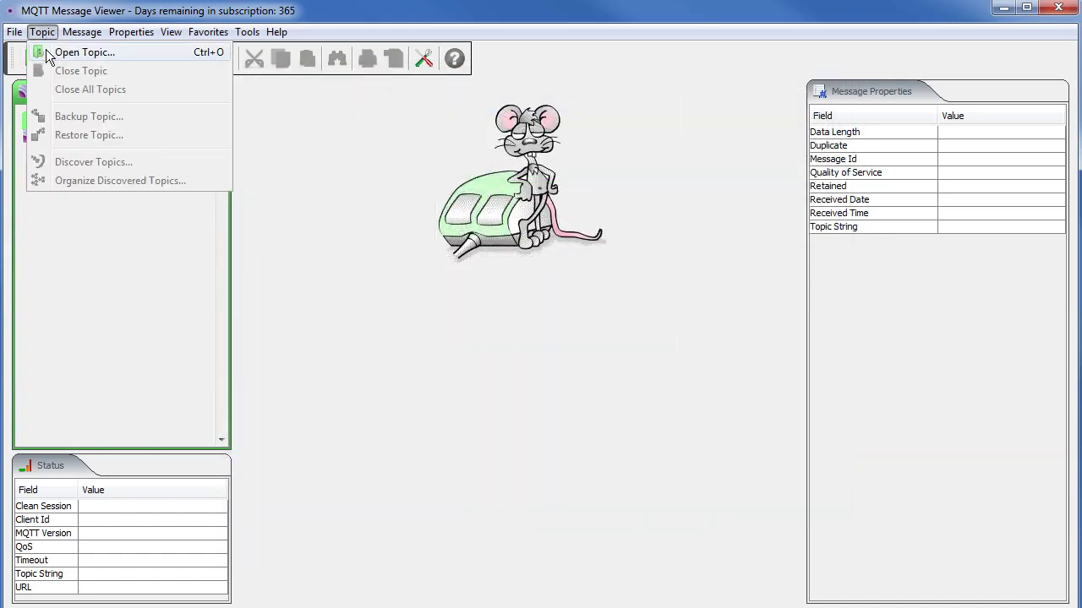
left_click(45, 49)
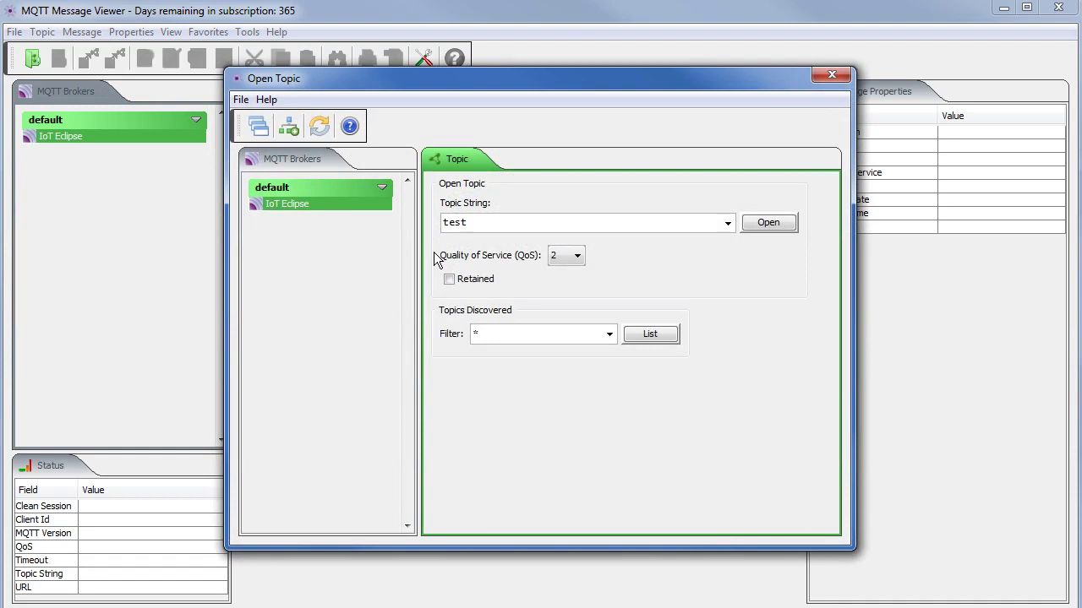
type("/ABC/one")
left_click(578, 265)
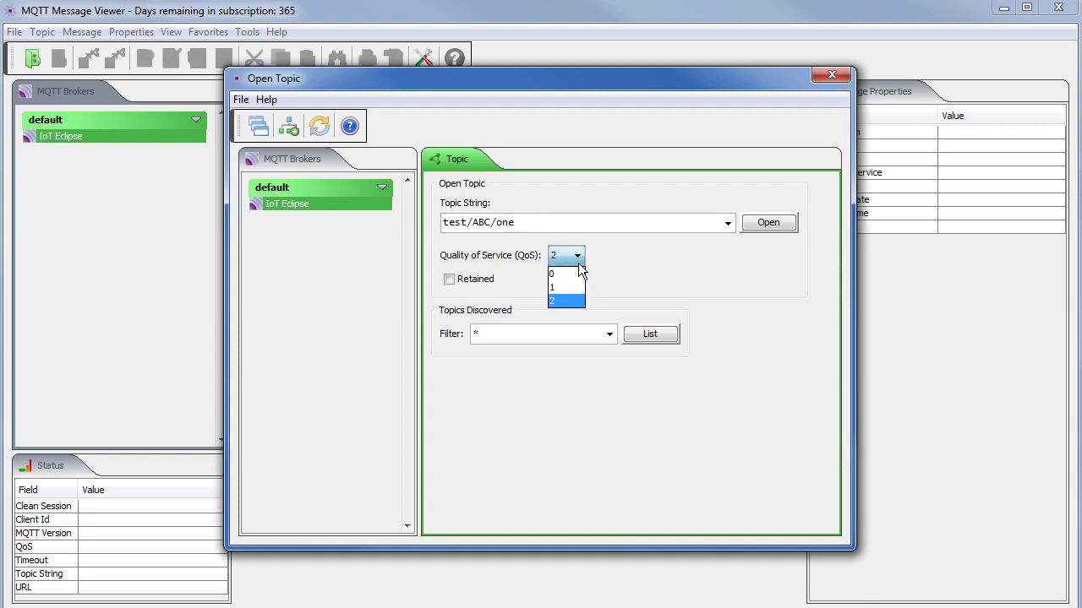
left_click(576, 288)
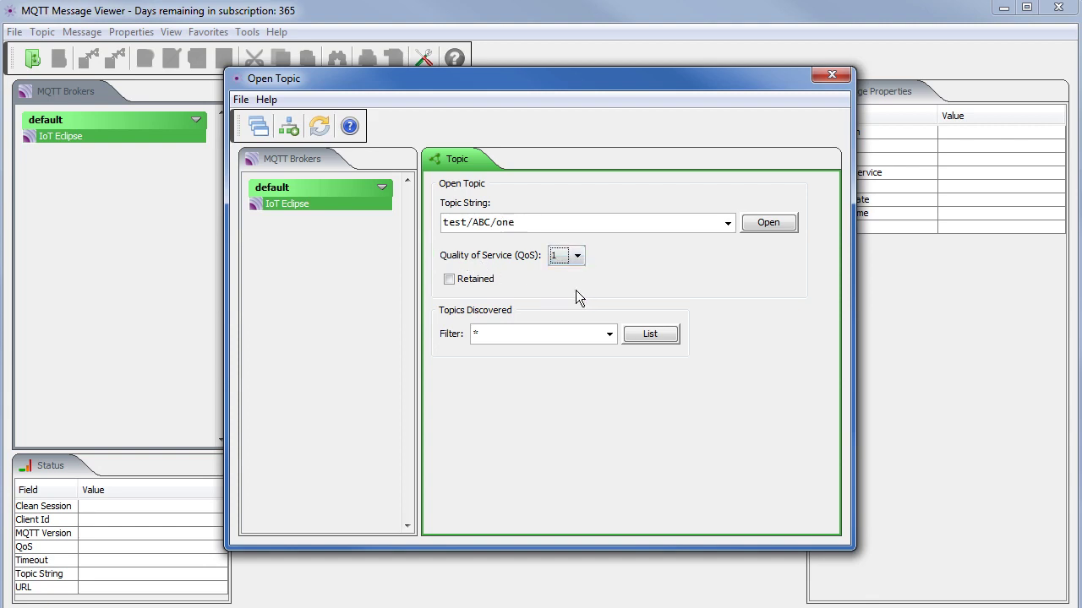
left_click(784, 226)
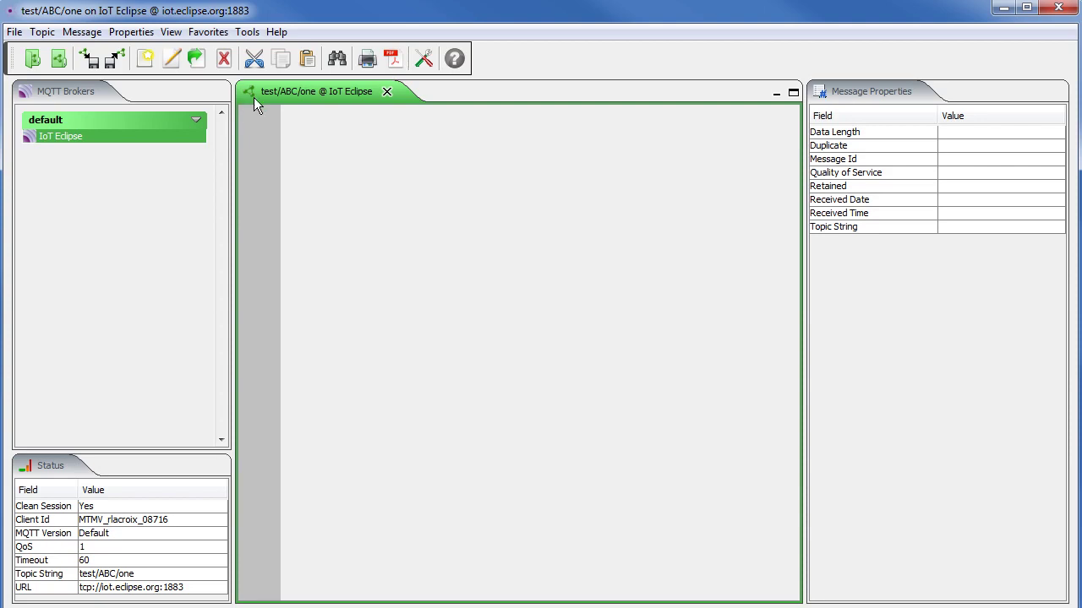
Compose 'This is a test message.' and publish it to test/ABC/one at QoS 2.
left_click(75, 34)
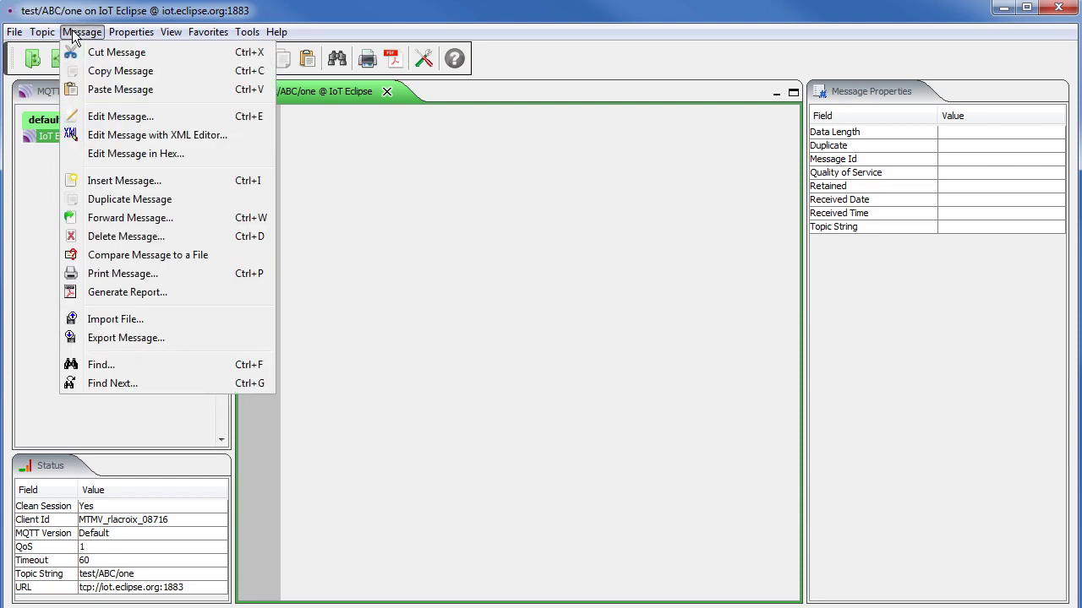
left_click(121, 180)
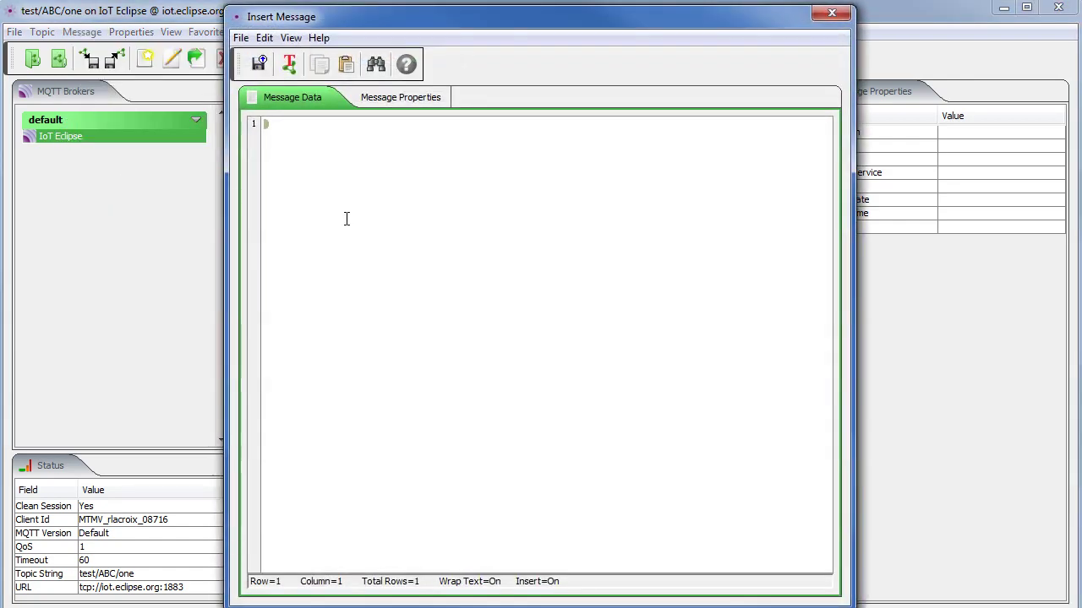
type("This is a test m")
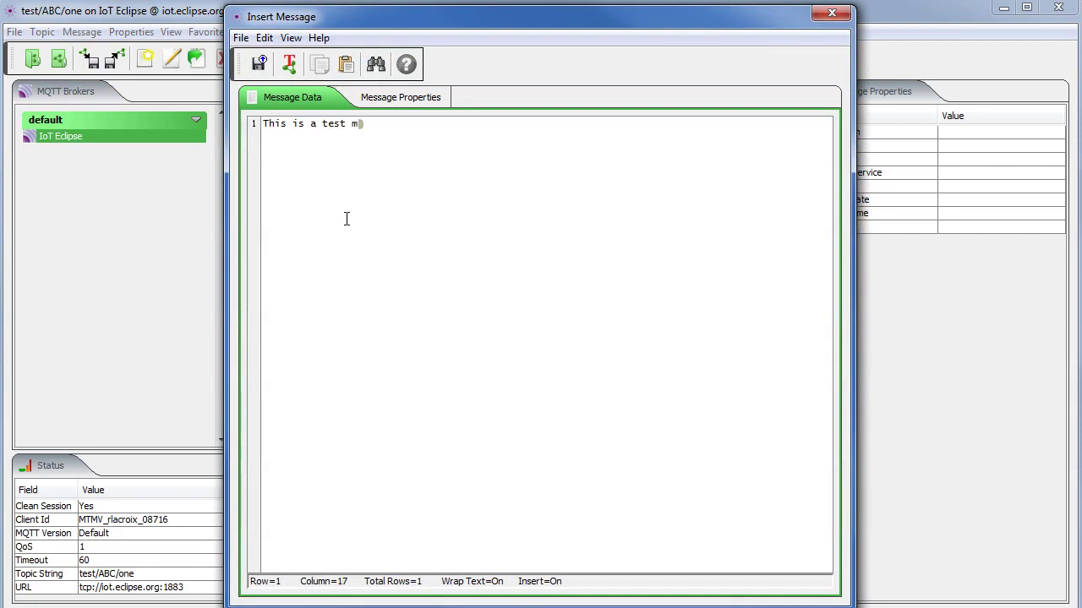
type("essage.")
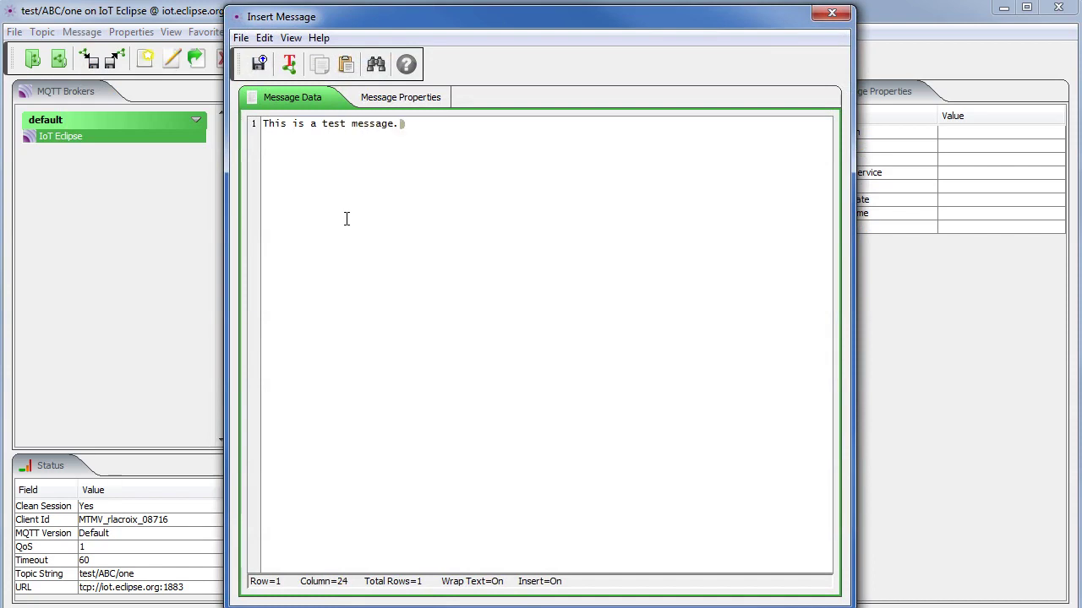
left_click(401, 105)
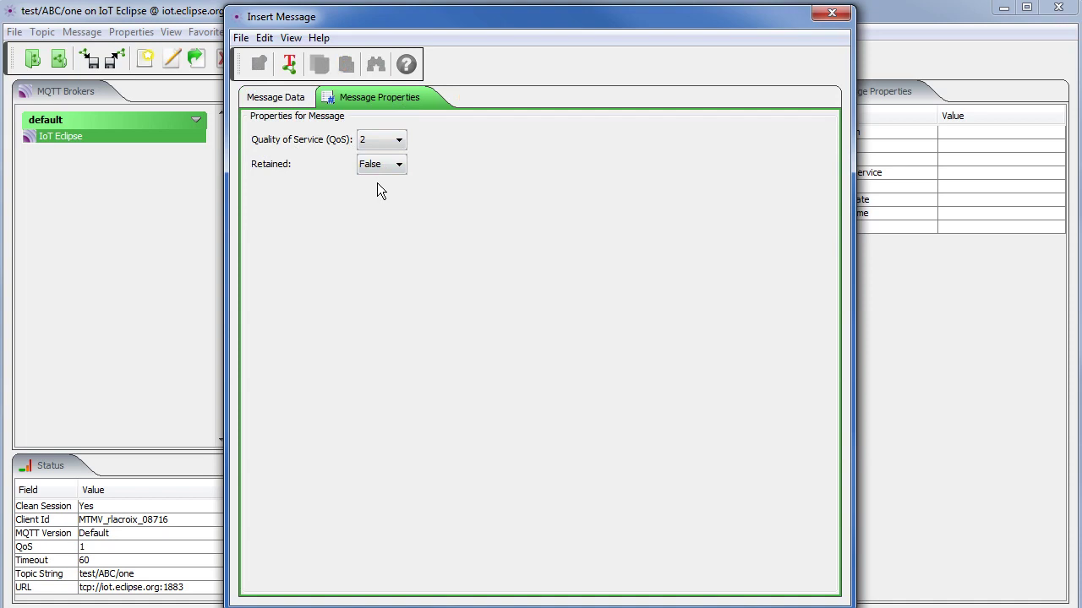
left_click(277, 102)
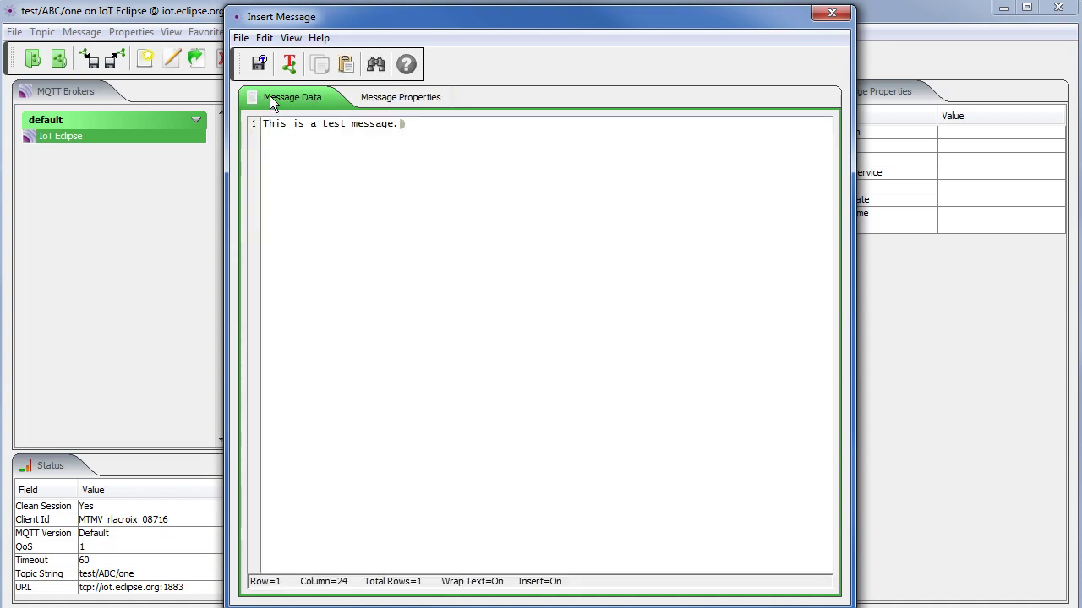
left_click(240, 38)
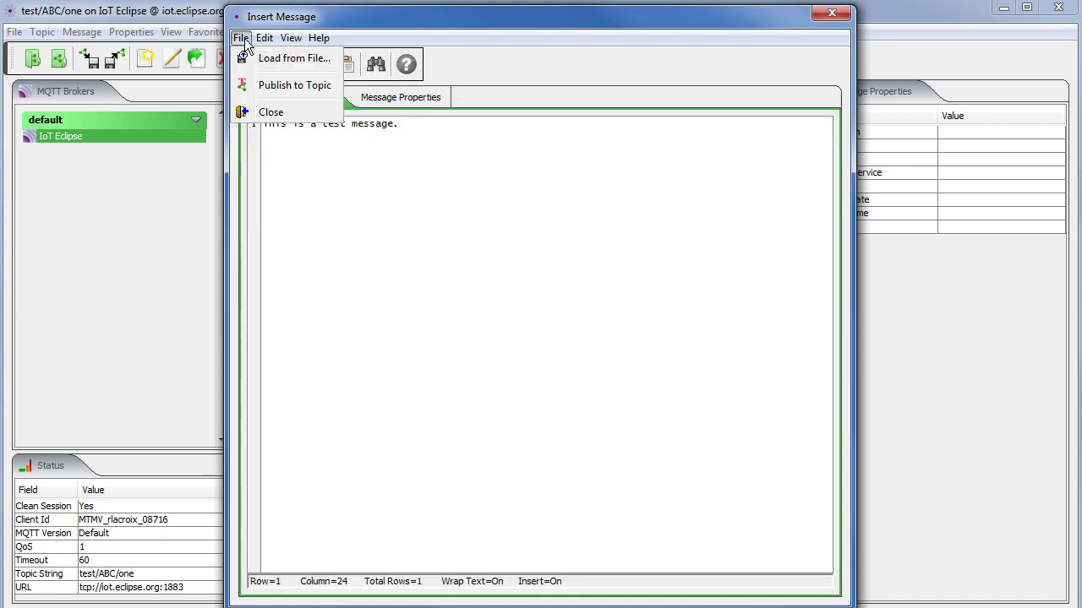
left_click(248, 85)
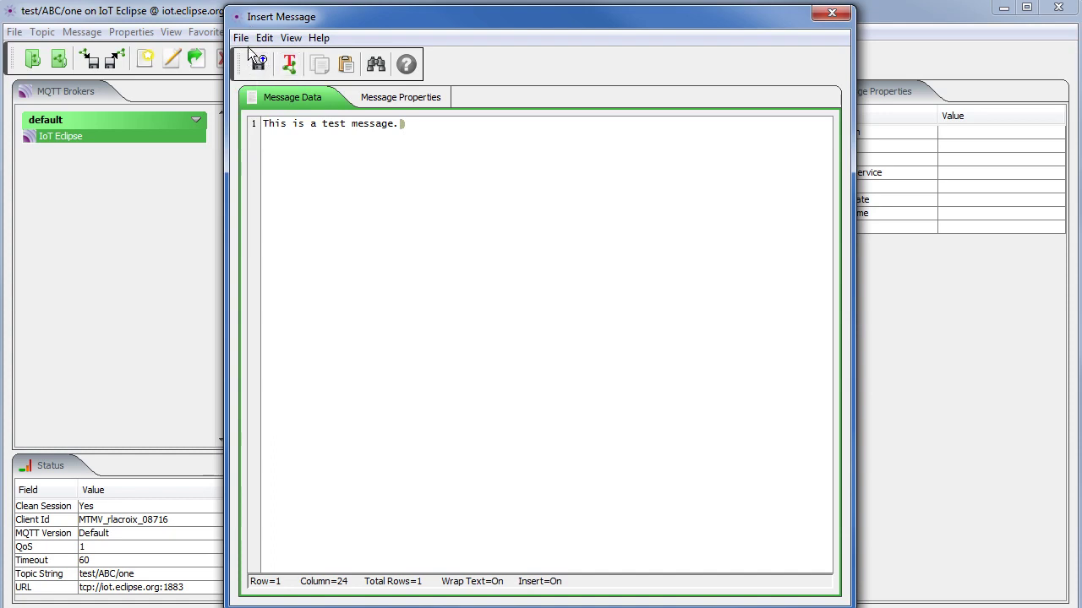
left_click(241, 38)
left_click(239, 84)
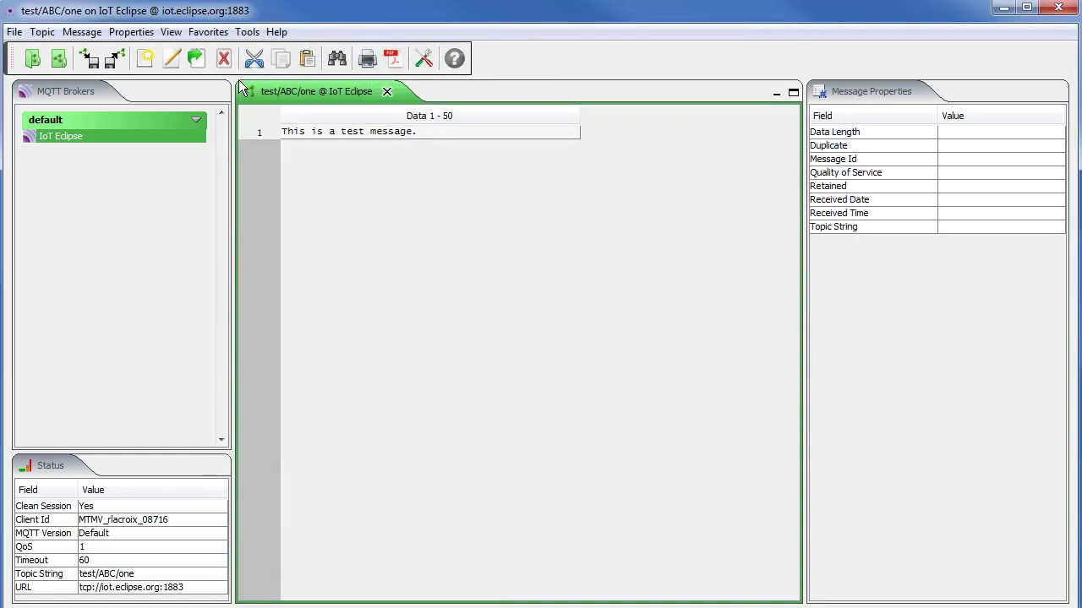
Select message 1 and review its topic string, data length 23 and message Id 1.
left_click(355, 135)
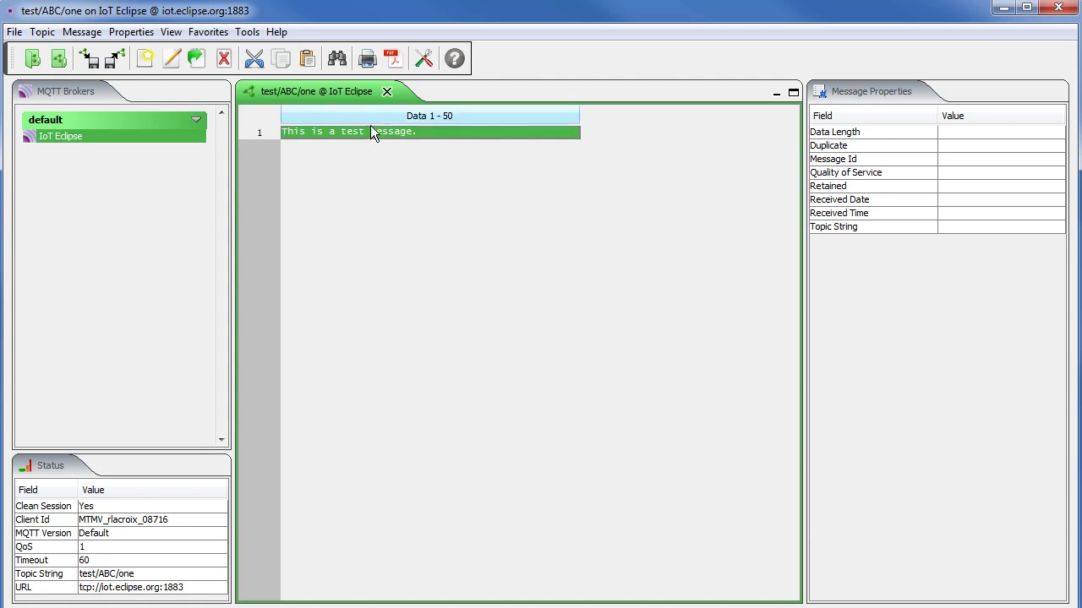
left_click(371, 131)
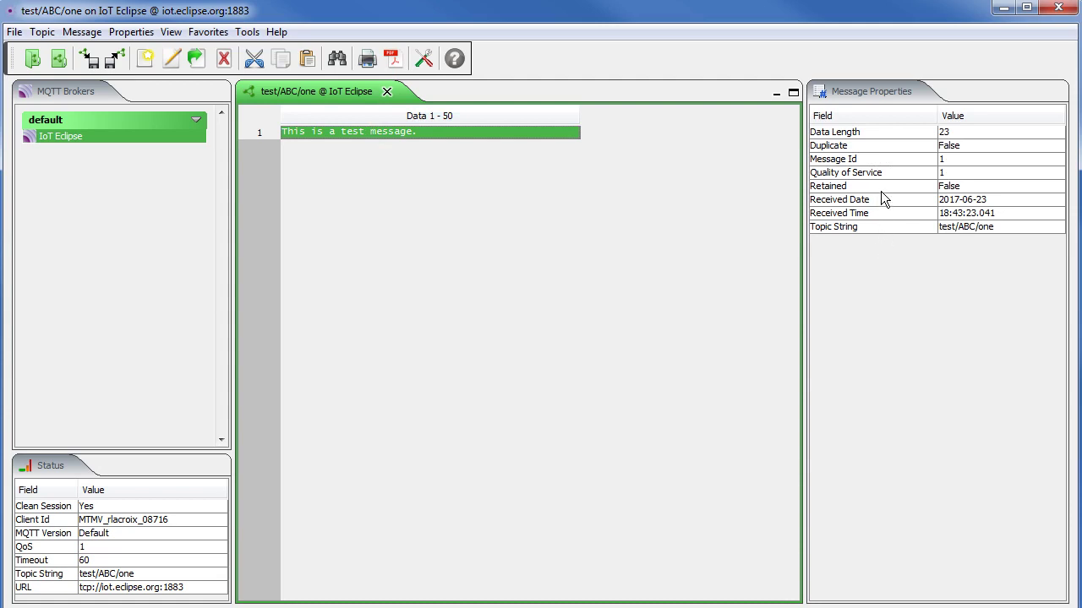
left_click(883, 230)
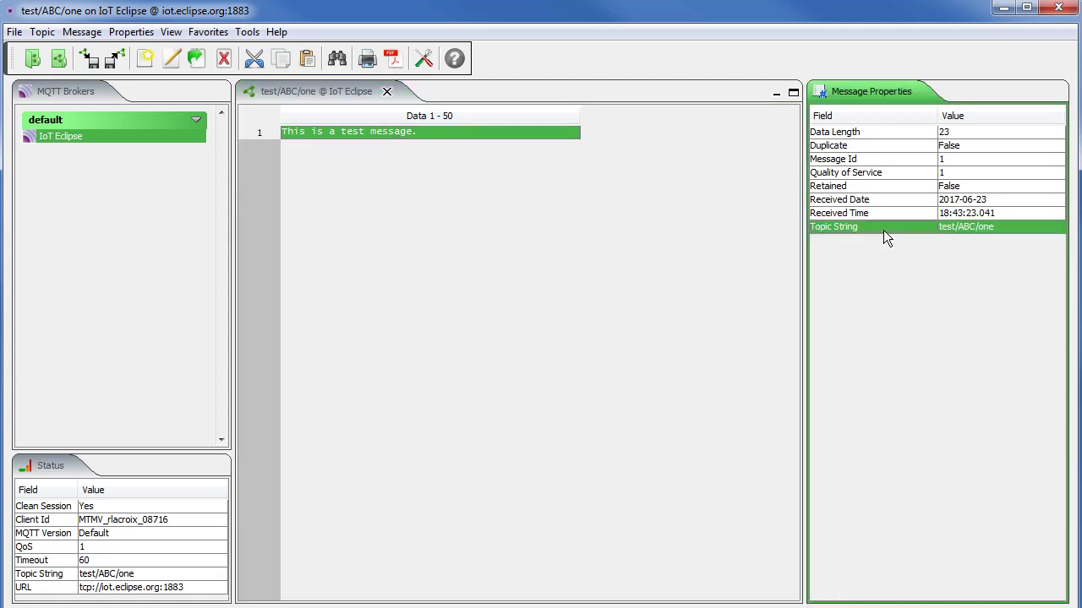
left_click(866, 134)
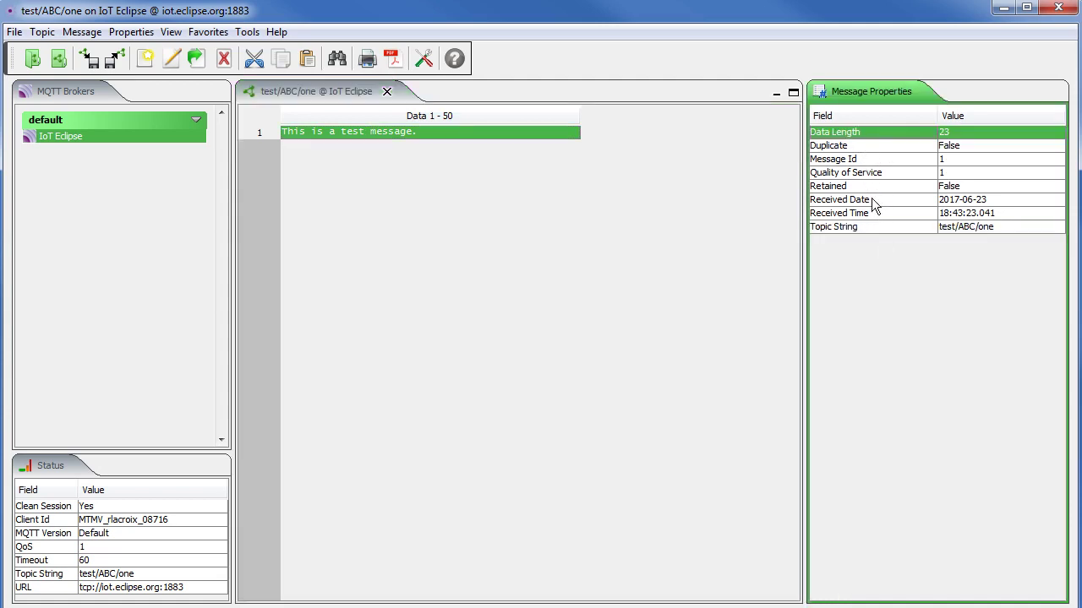
left_click(865, 160)
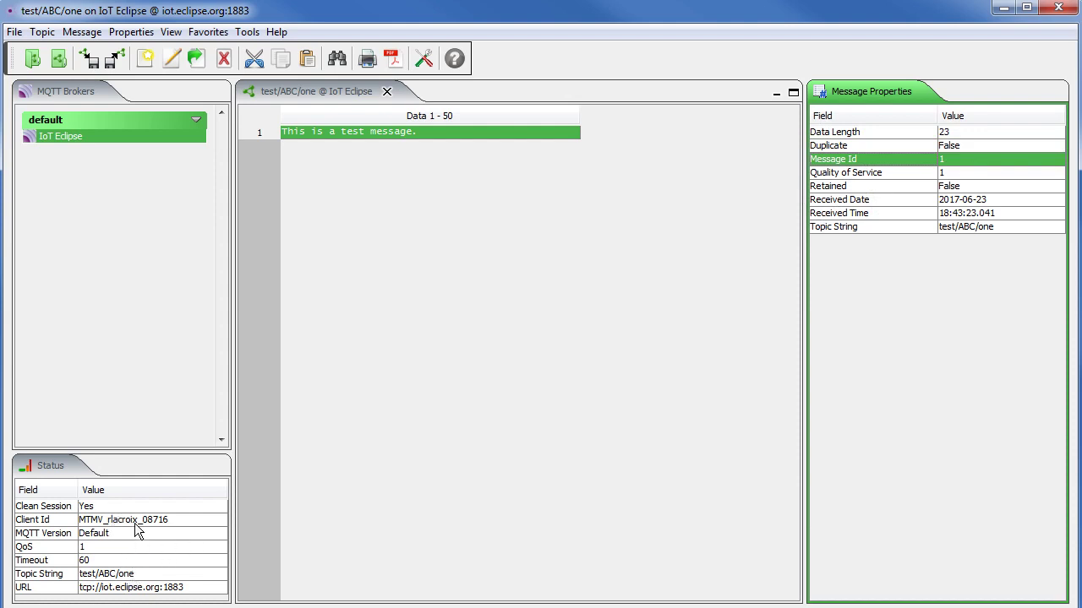
Review the connection's clean session, client id, subscribed topic string and broker URL.
left_click(88, 508)
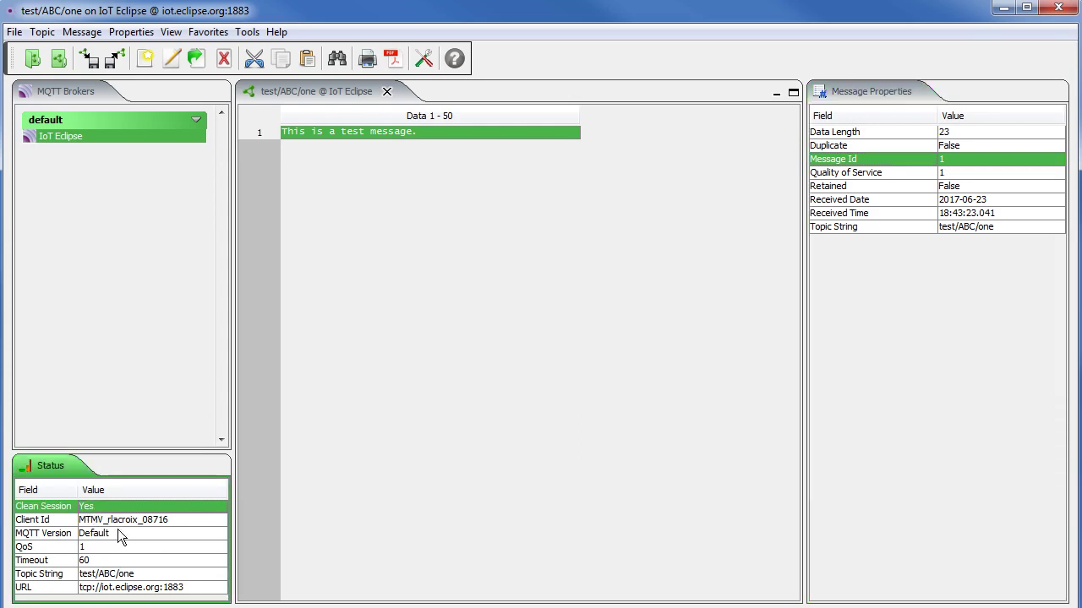
left_click(153, 523)
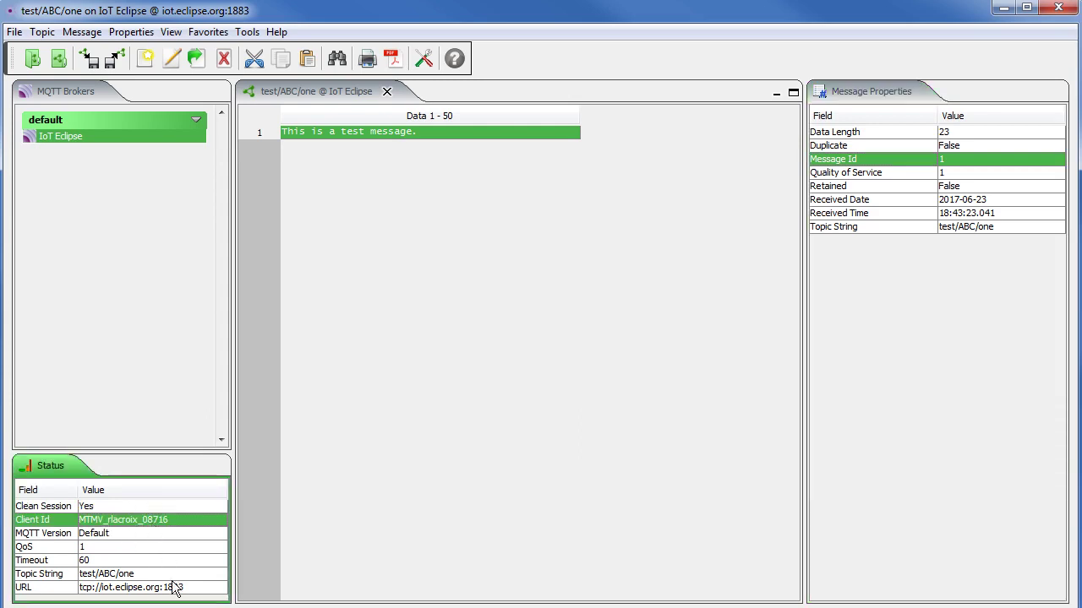
left_click(103, 576)
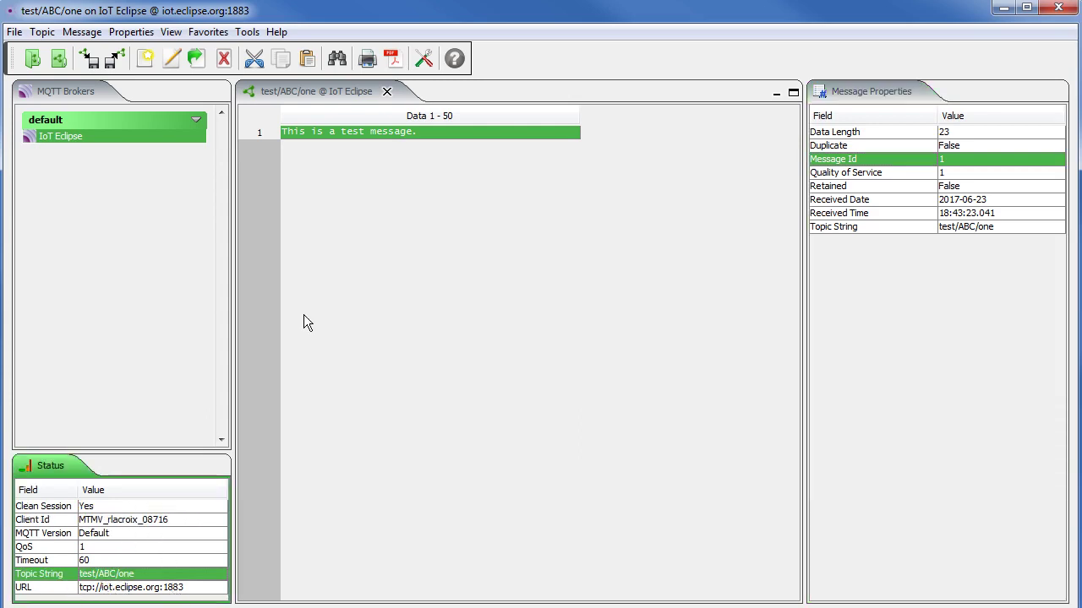
left_click(323, 302)
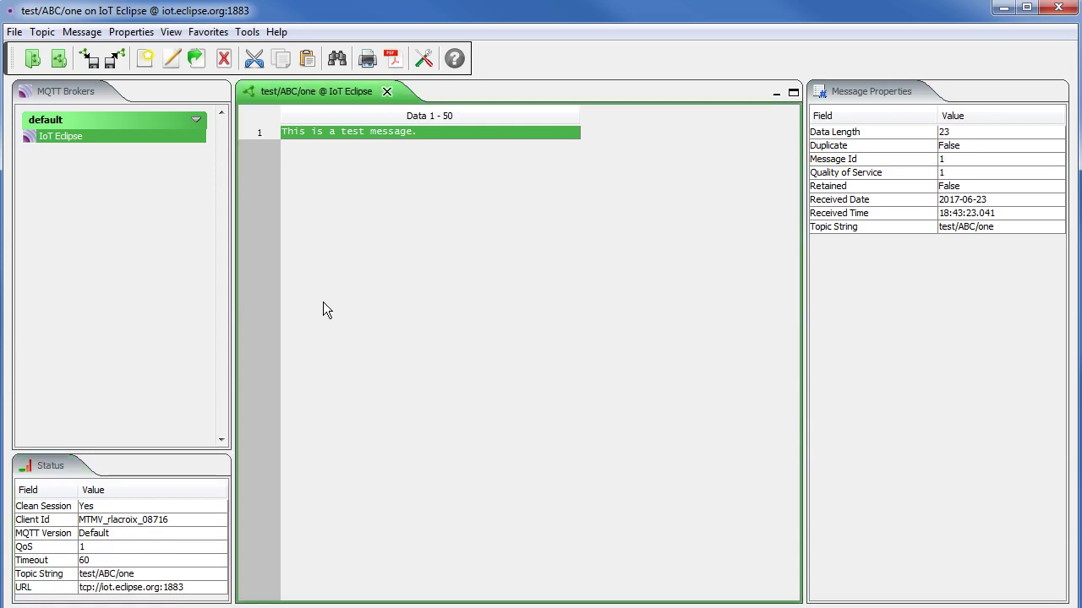
left_click(153, 589)
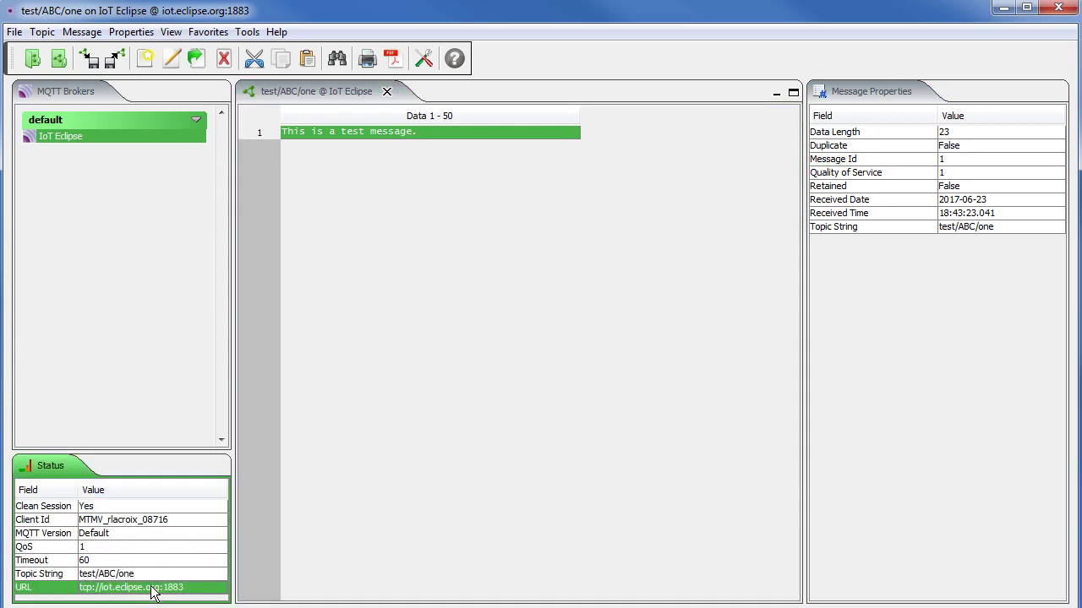
left_click(103, 576)
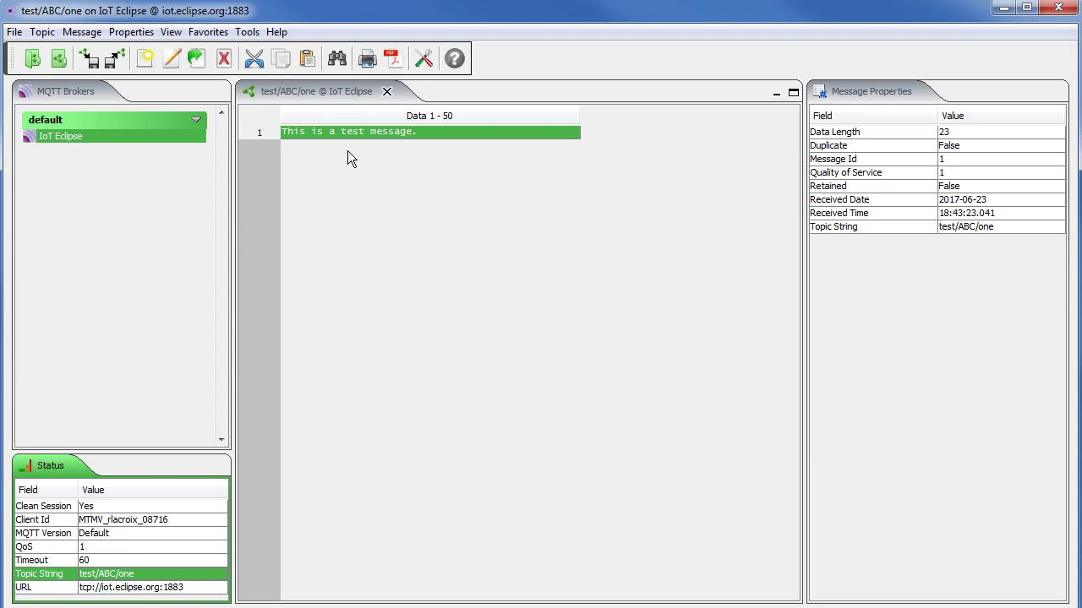
Publish a second message, 'Message number 2', to test/ABC/one.
left_click(146, 59)
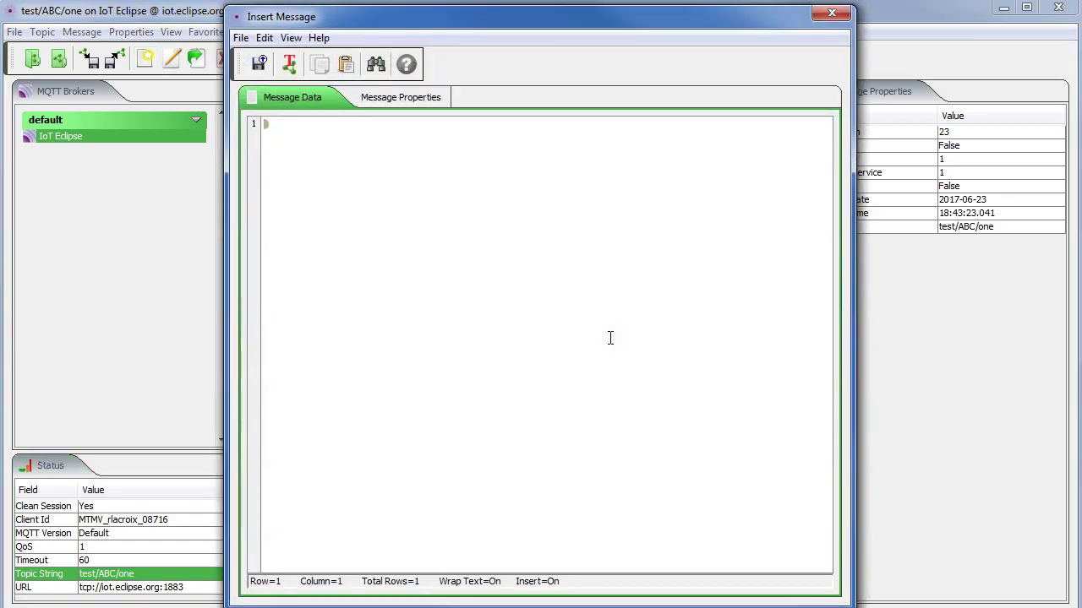
type("Message number 2")
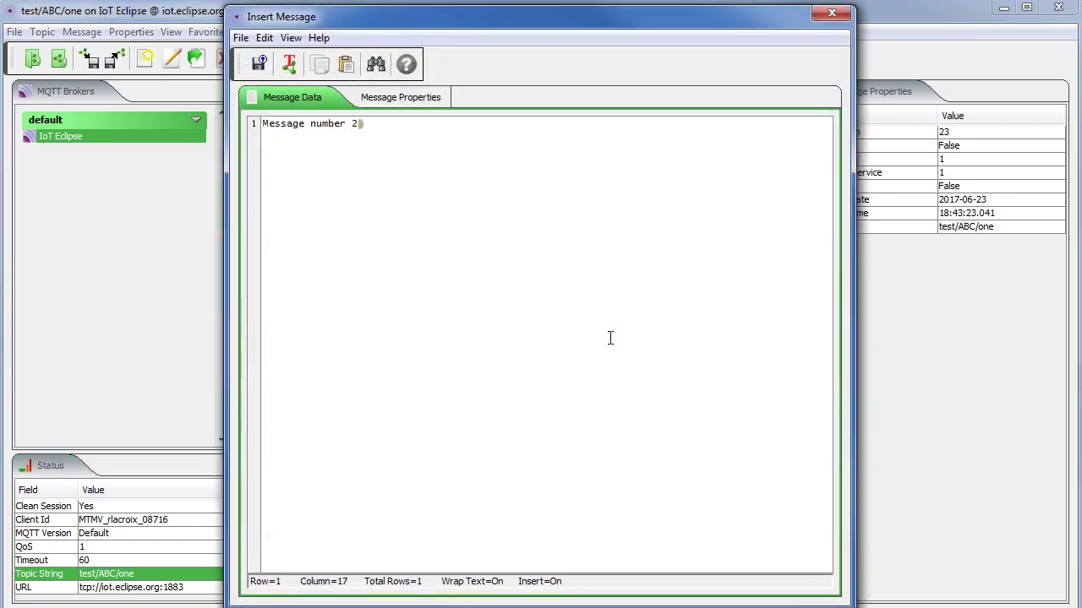
left_click(289, 61)
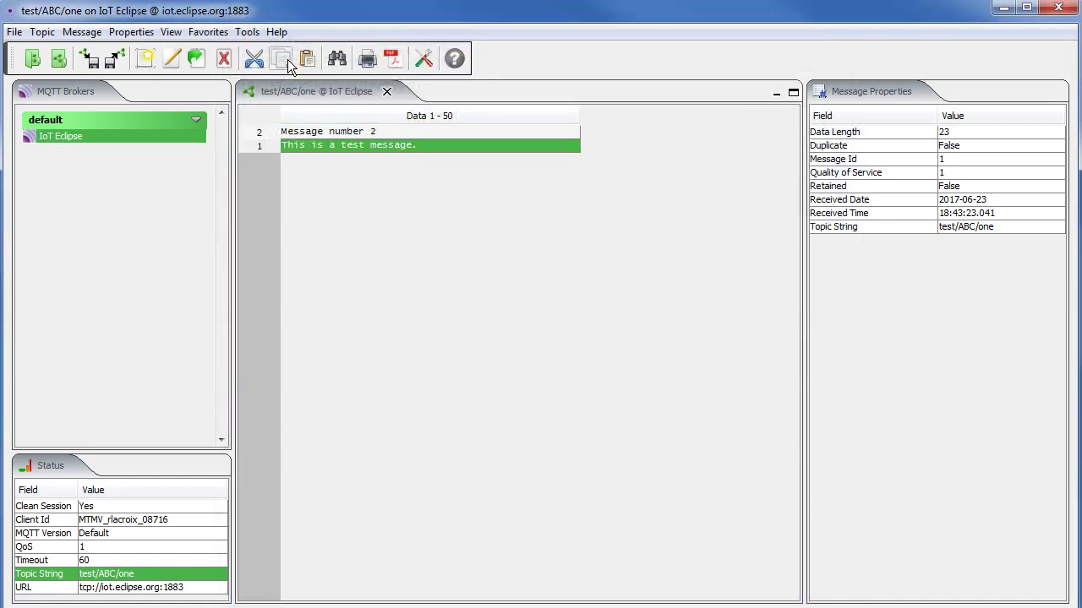
Open Message number 2, view its bytes as hex data, and close the editor.
double_click(367, 131)
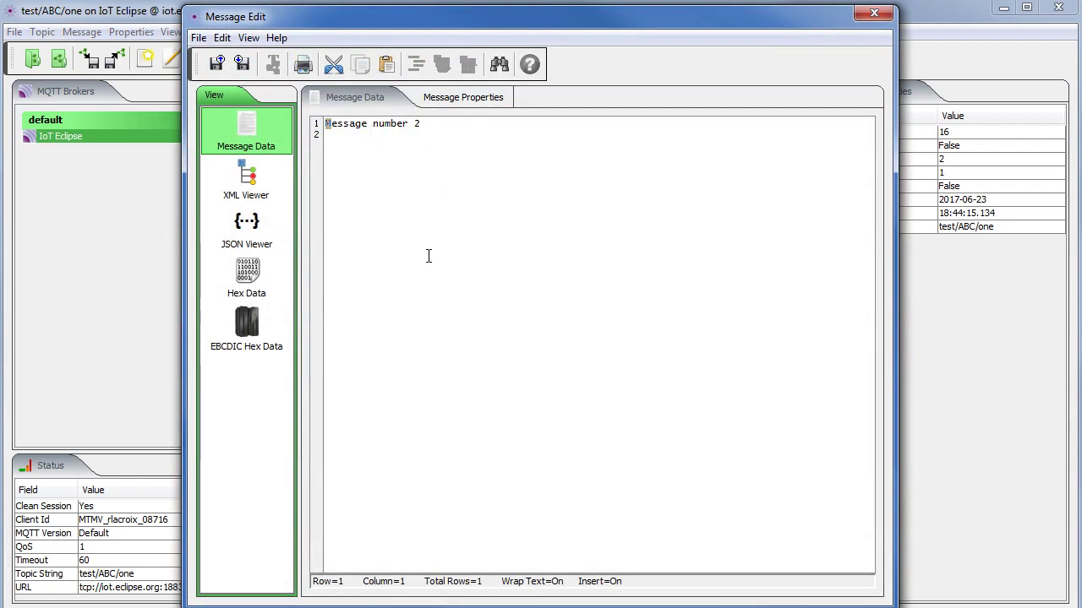
left_click(239, 281)
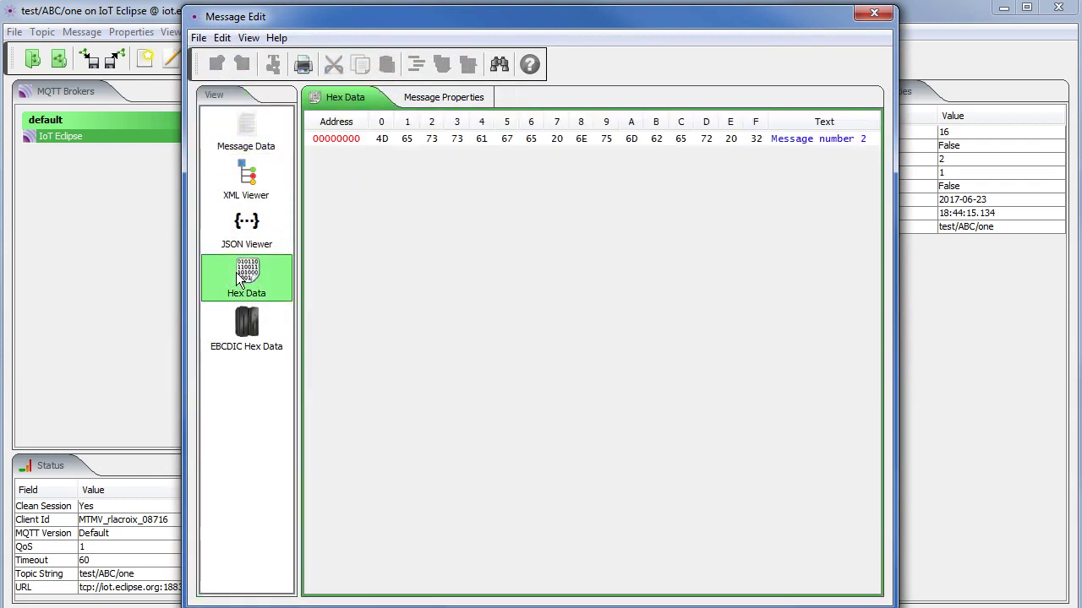
left_click(874, 13)
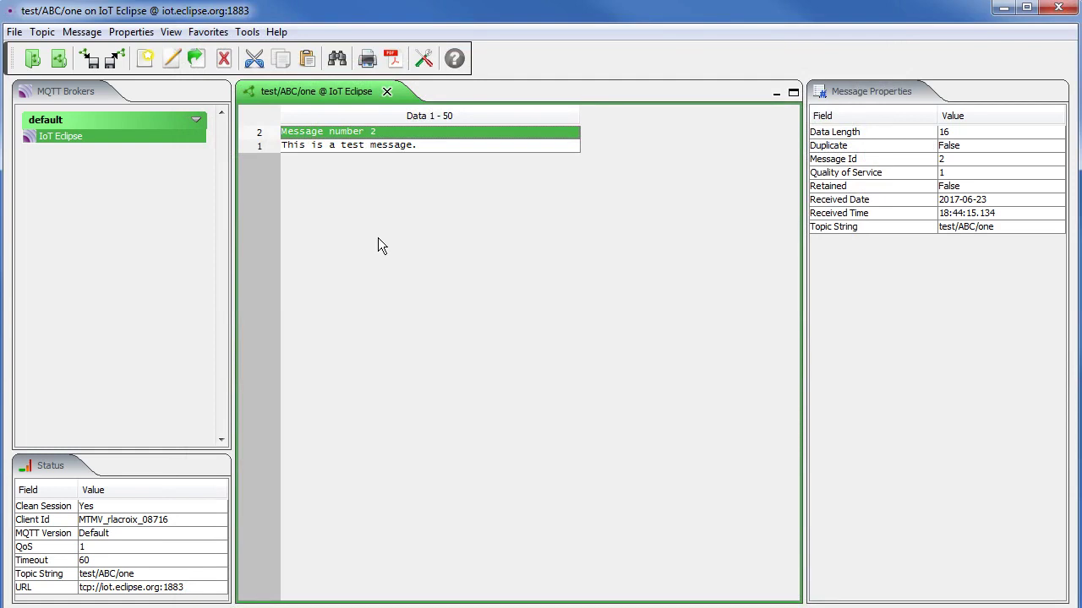
Copy Message number 2 and paste it as a third message on test/ABC/one.
left_click(81, 32)
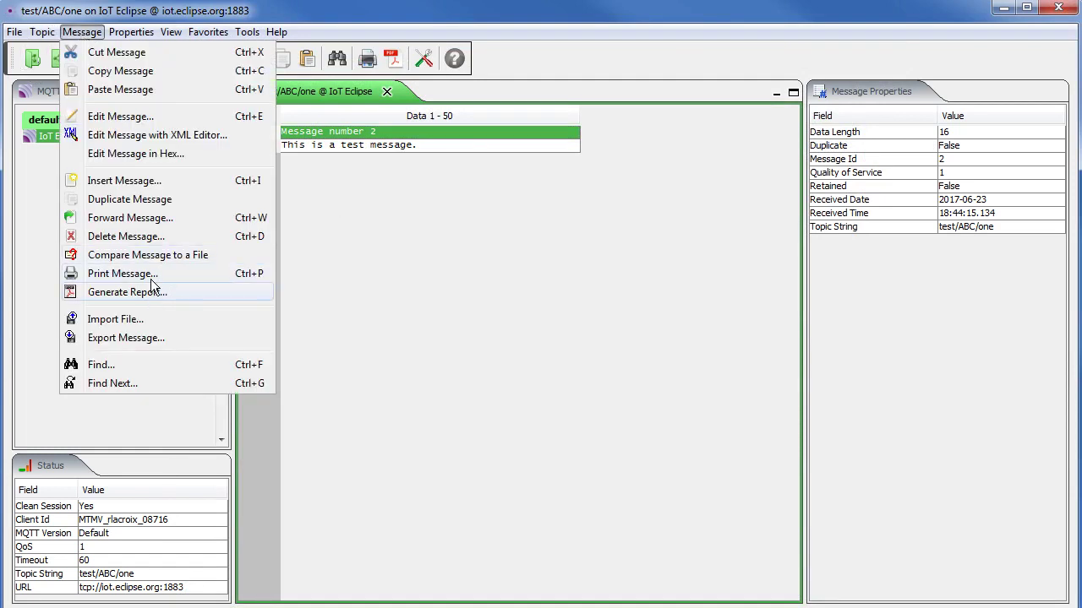
left_click(131, 69)
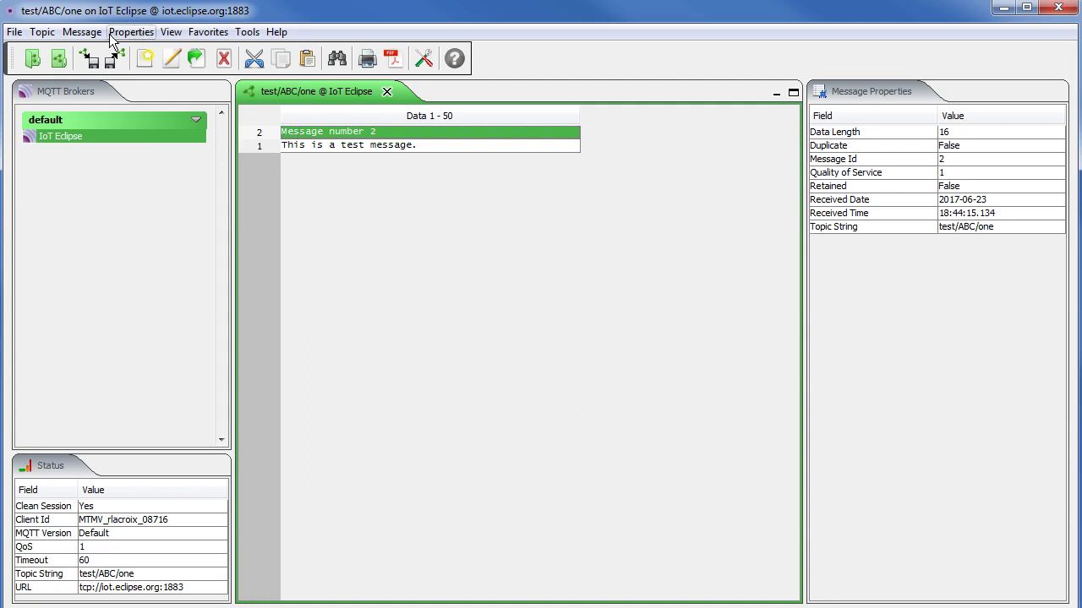
left_click(82, 33)
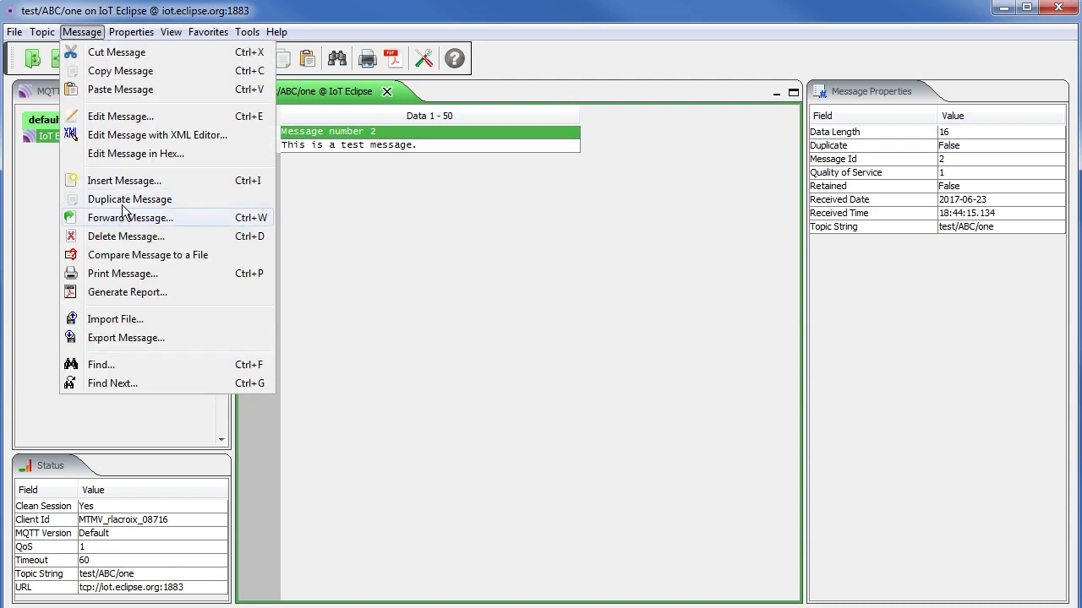
left_click(116, 89)
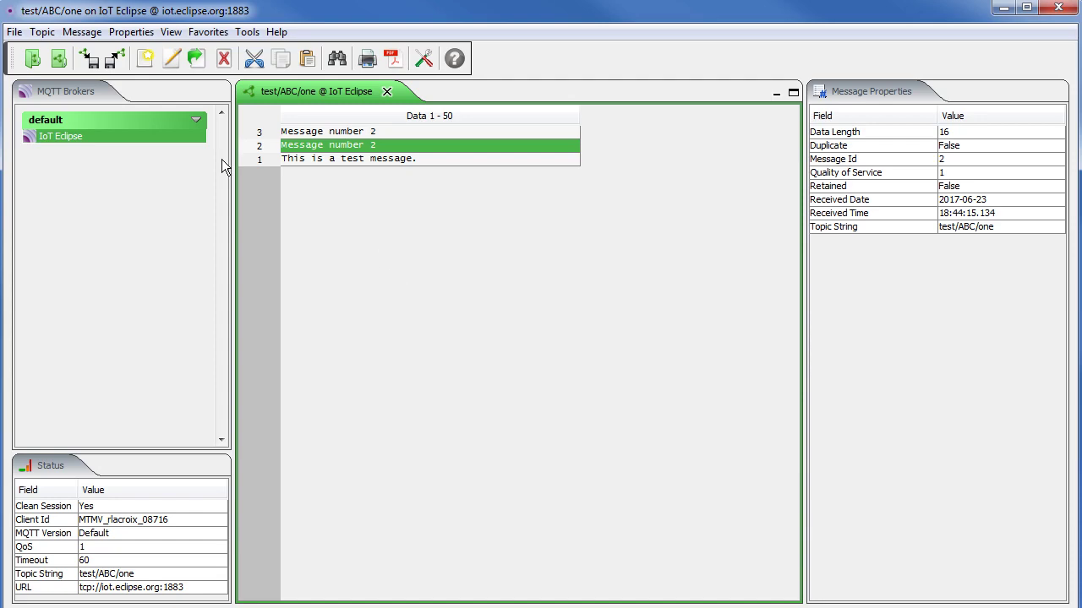
left_click(39, 32)
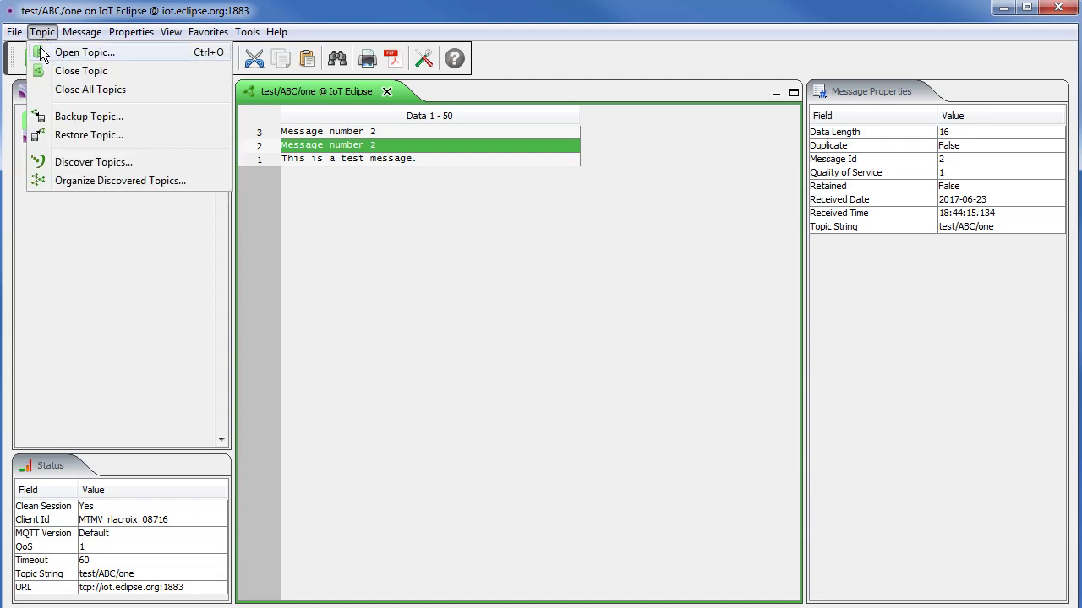
left_click(84, 52)
Open topics test/ABC/two and test/ABC/three on the IoT Eclipse broker.
key("BackSpace")
key("BackSpace")
key("BackSpace")
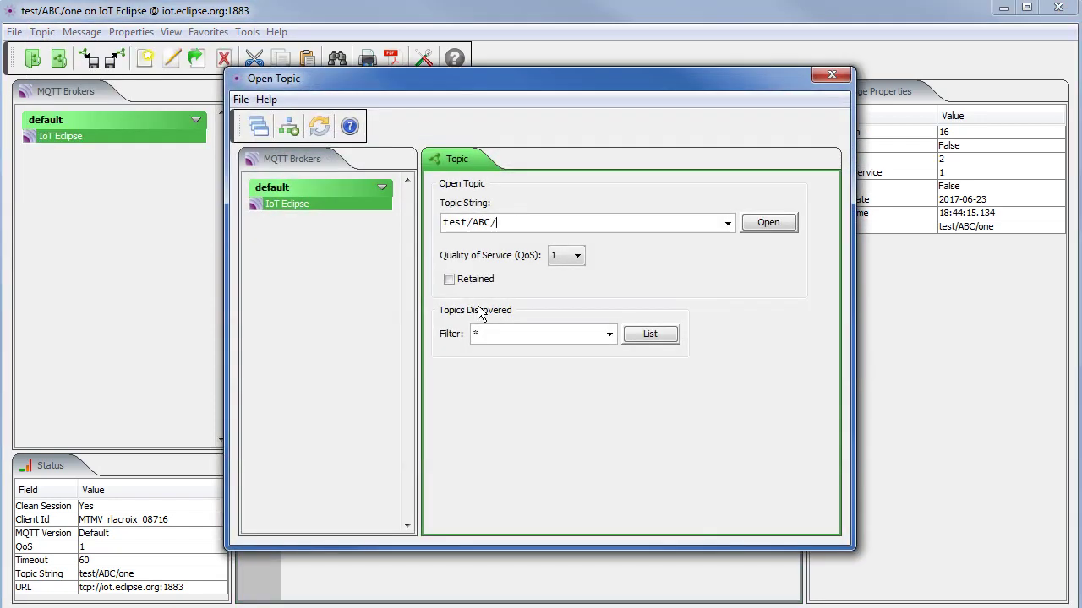
type("two")
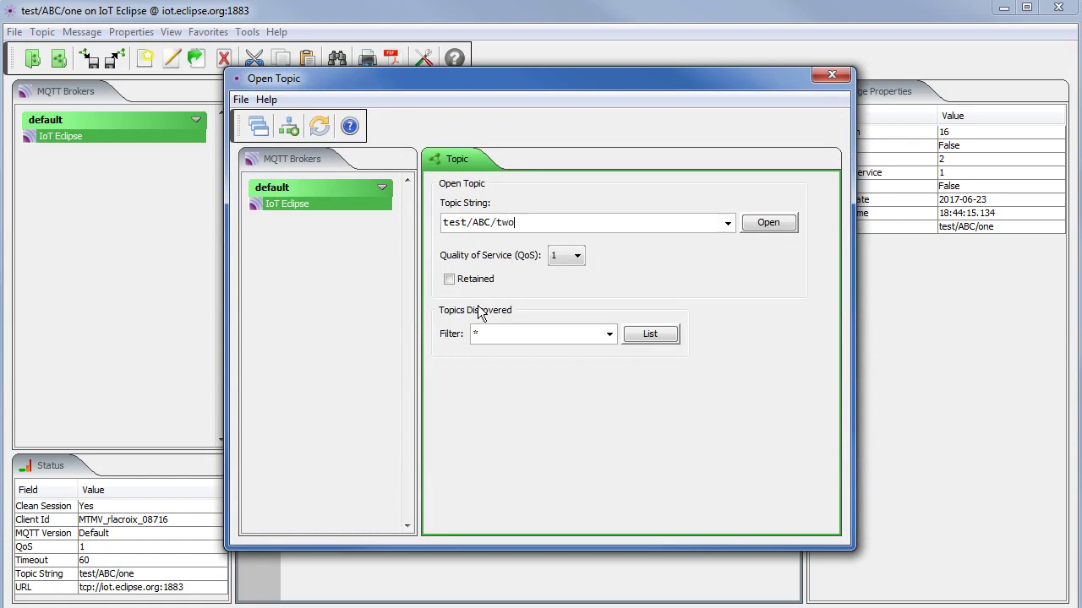
left_click(763, 223)
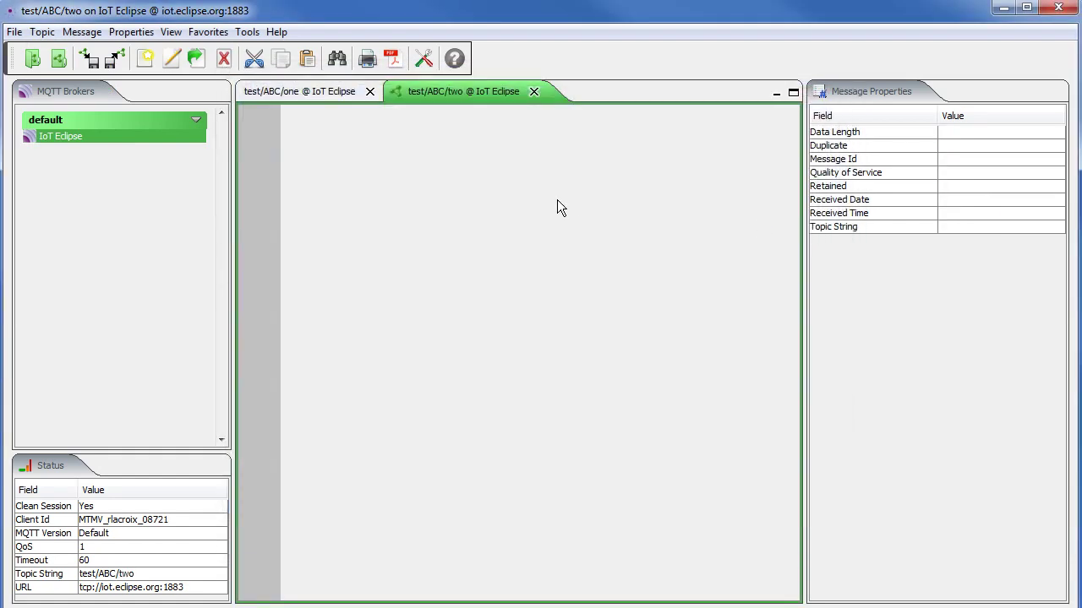
left_click(33, 58)
key("BackSpace")
key("BackSpace")
type("hree")
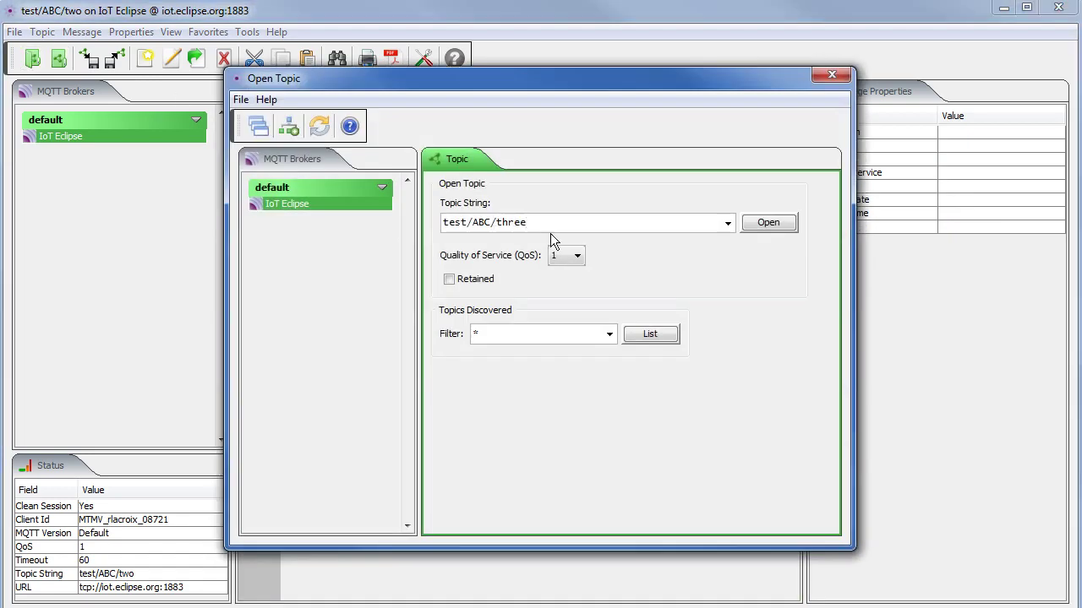
left_click(747, 223)
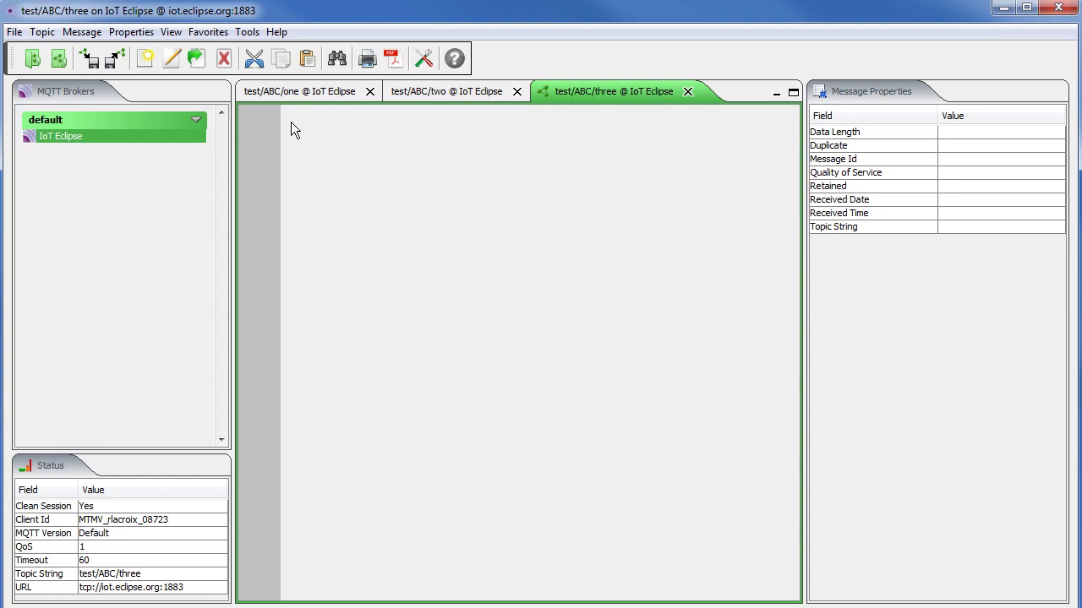
left_click(247, 34)
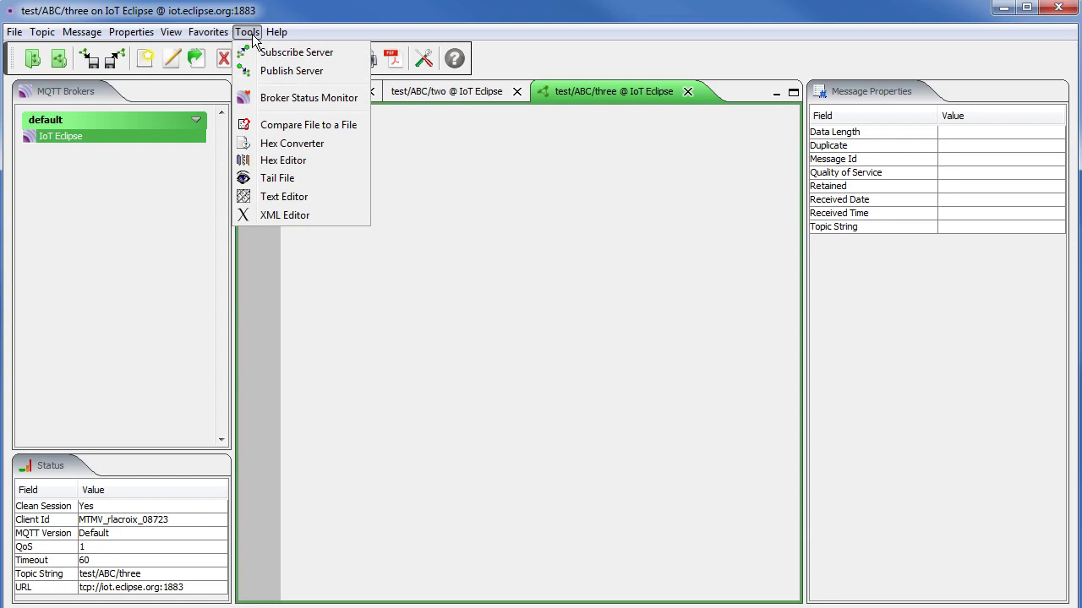
Launch the Publish Server and select test/ABC/three as its target topic.
left_click(254, 71)
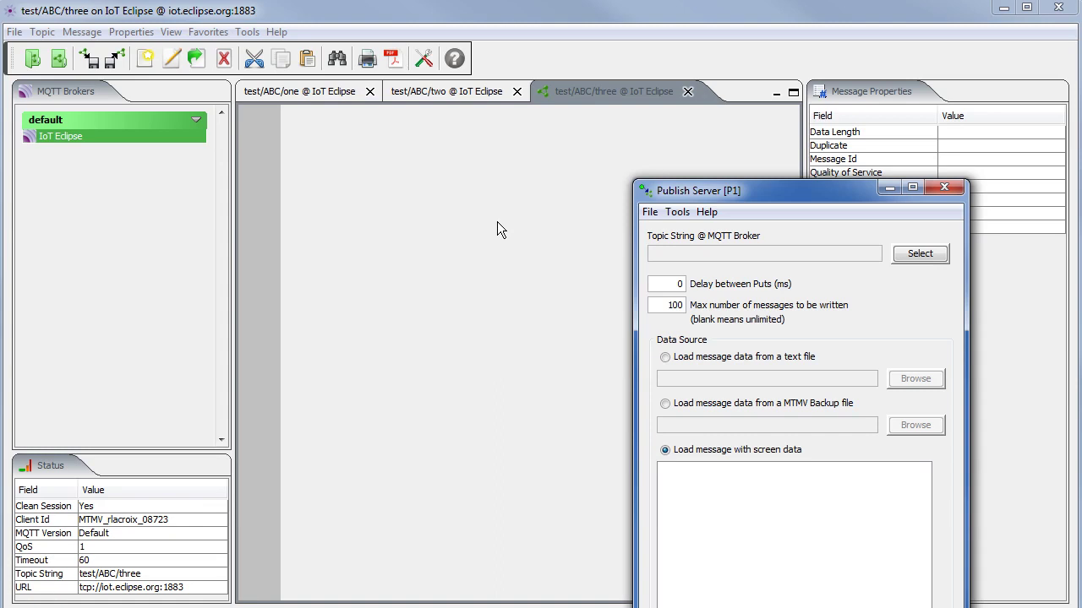
left_click(914, 257)
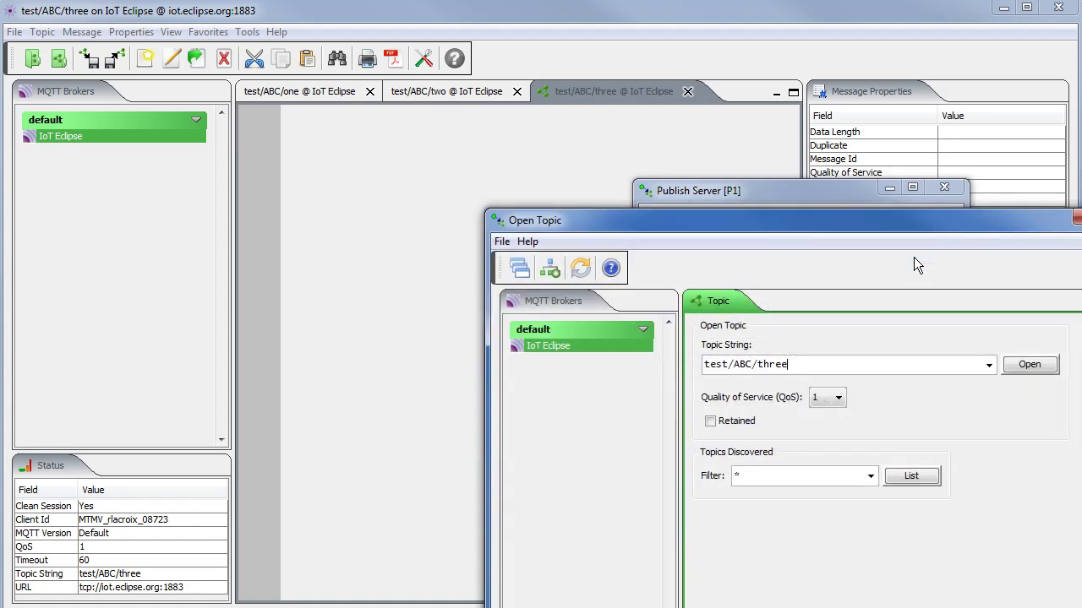
left_click(1028, 365)
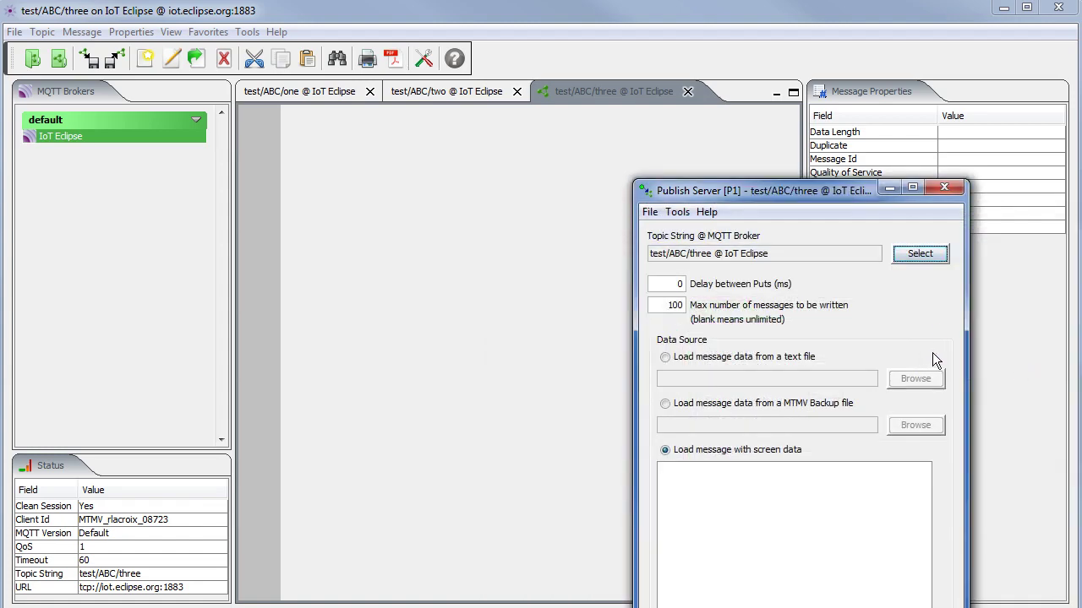
Set delay between puts to 25, max messages to 10, and text 'This is a test message'.
left_click(676, 285)
key("BackSpace")
type("25")
left_click(680, 305)
key("BackSpace")
left_click(711, 534)
type("This is ")
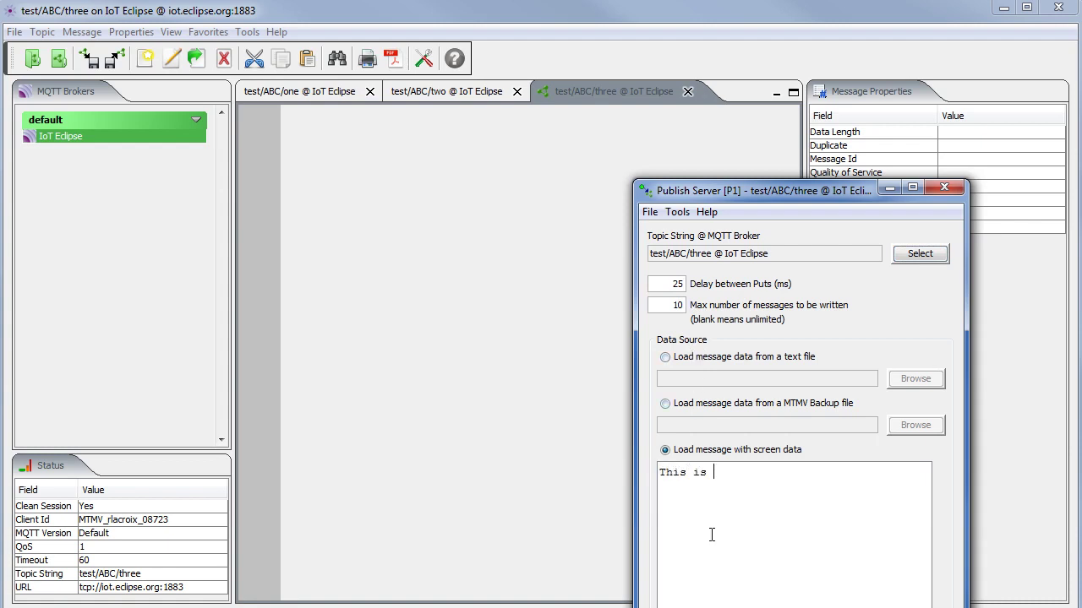
type("a test message.")
Start publishing the test messages to test/ABC/three.
left_click_drag(723, 192, 647, 52)
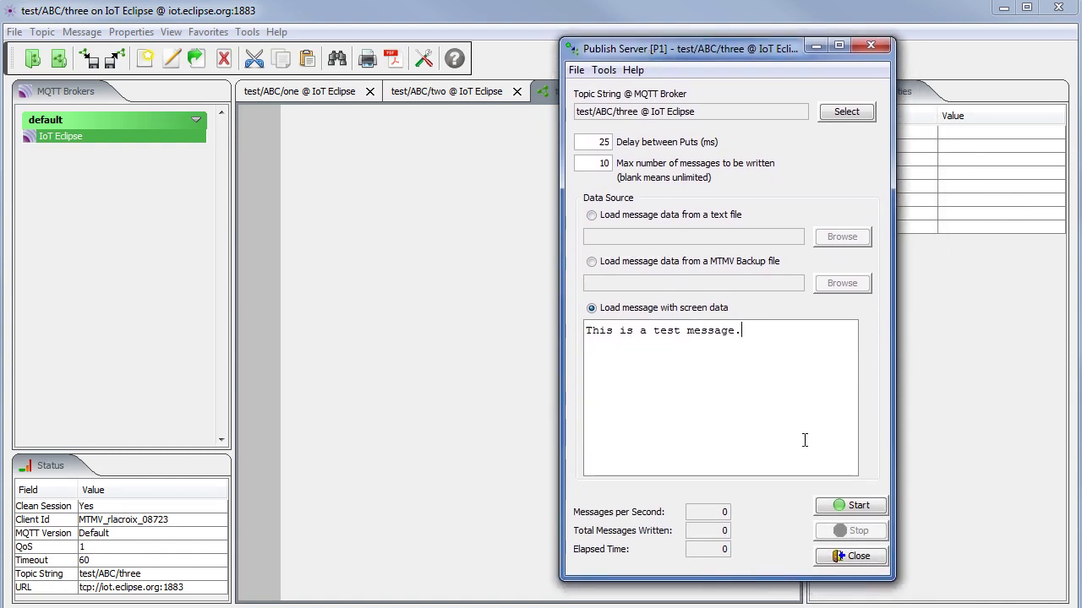
left_click(870, 512)
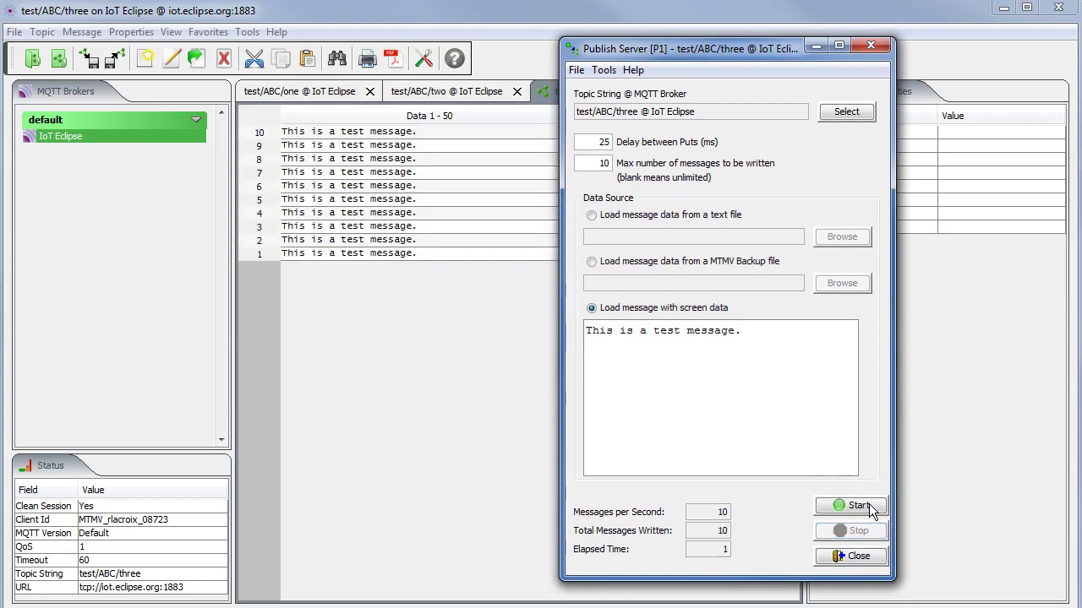
left_click(435, 344)
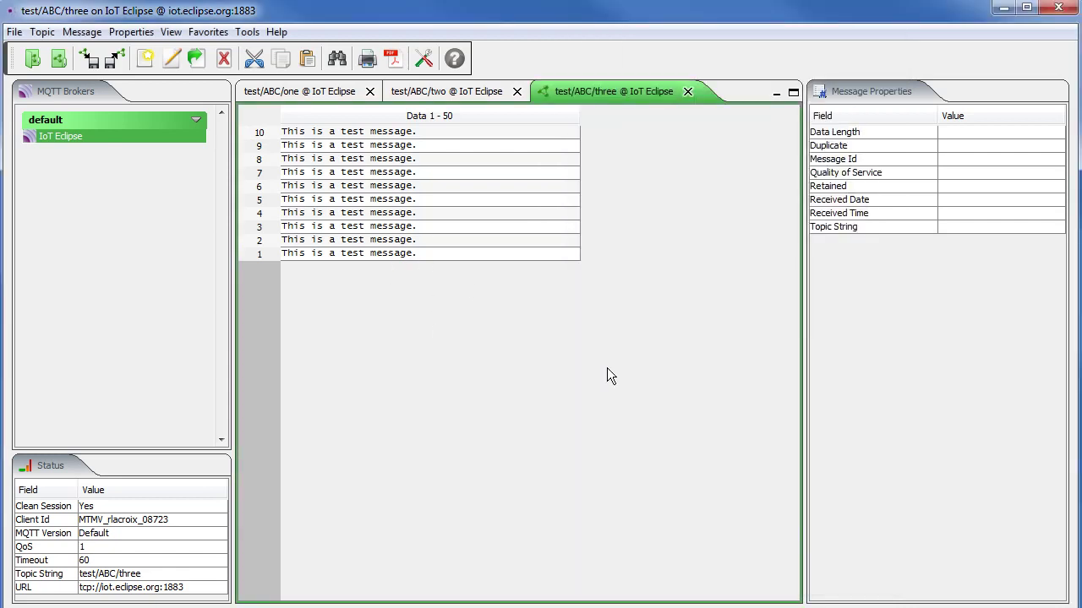
key("alt+Tab")
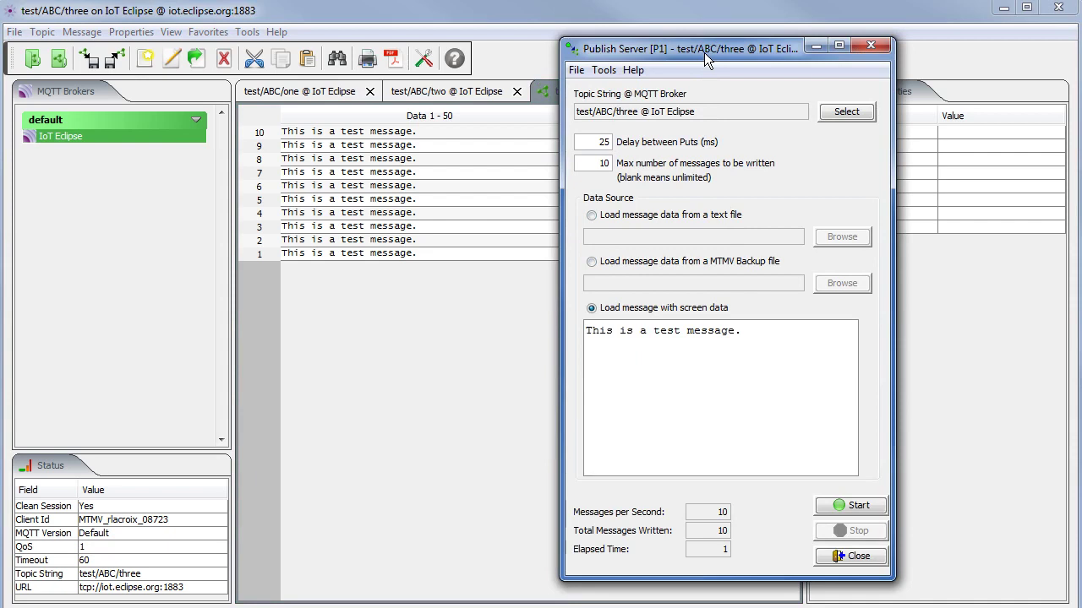
Inspect the properties of several received test messages on test/ABC/three.
left_click(438, 332)
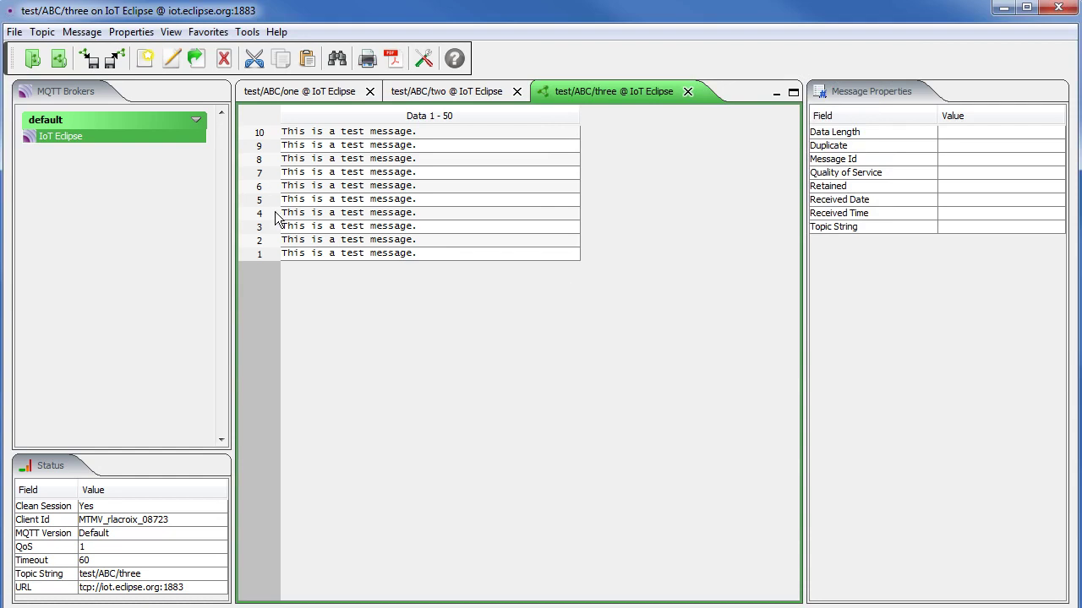
left_click(303, 243)
left_click(303, 257)
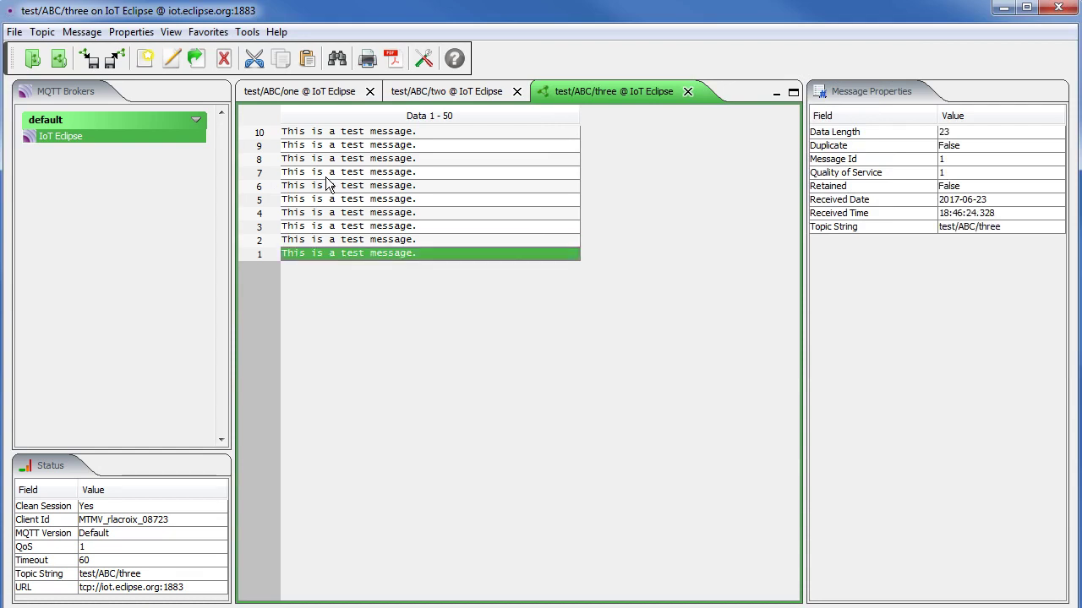
left_click(335, 133)
left_click(397, 241)
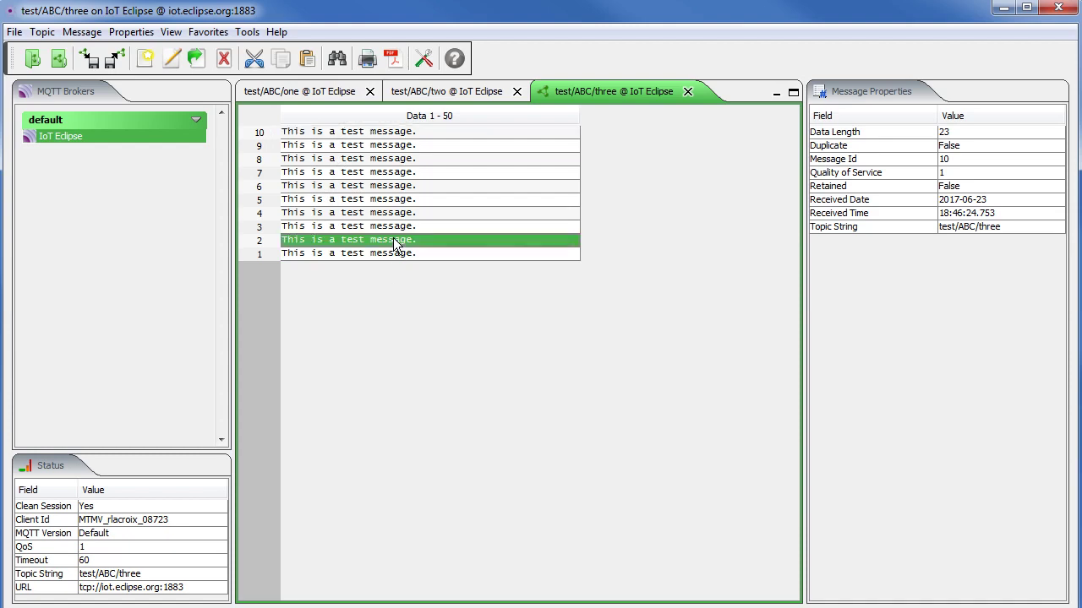
left_click(393, 200)
left_click(397, 147)
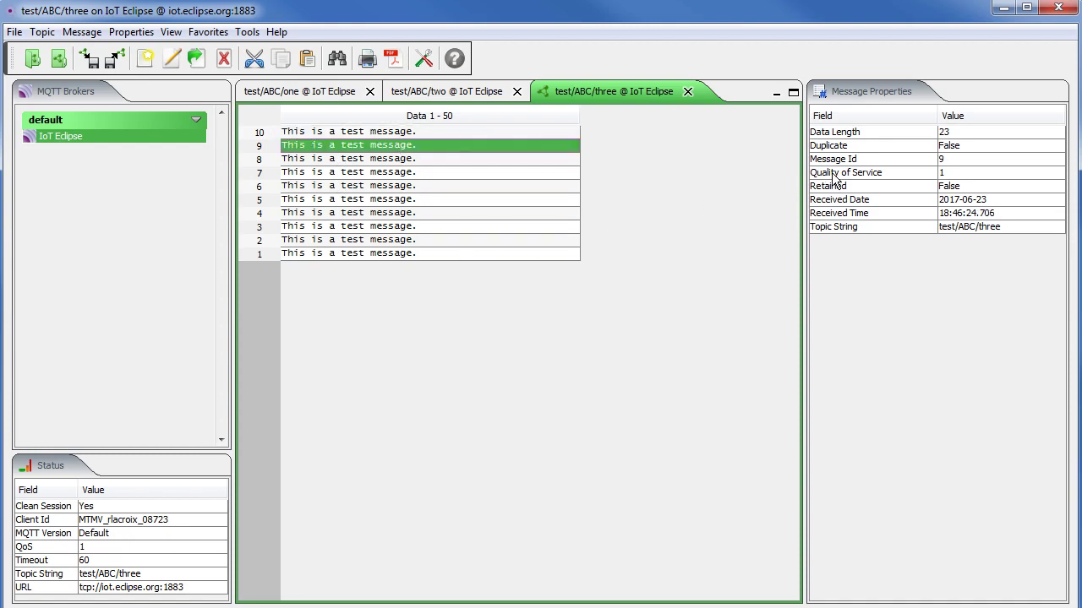
left_click(504, 214)
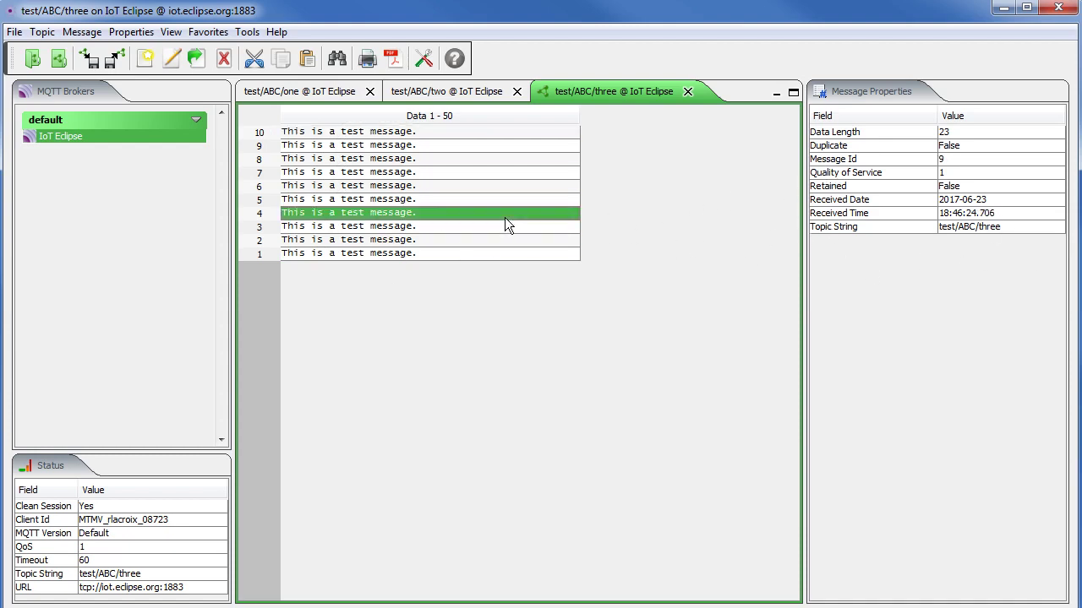
Show message 7's properties (23 bytes, QoS 1, Id 7) and briefly open its text.
left_click(479, 177)
double_click(479, 178)
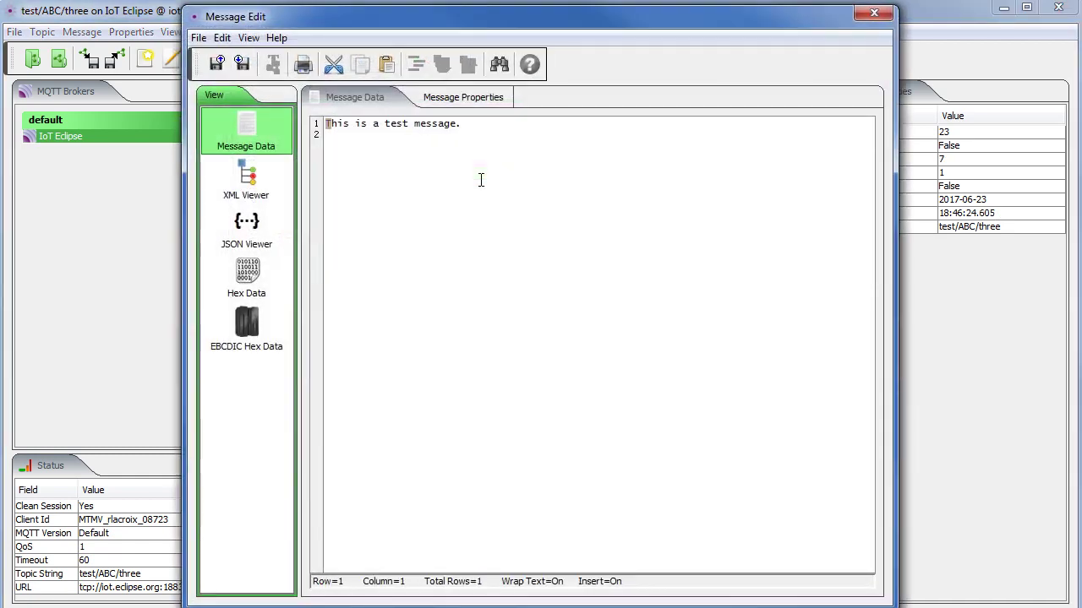
left_click(875, 14)
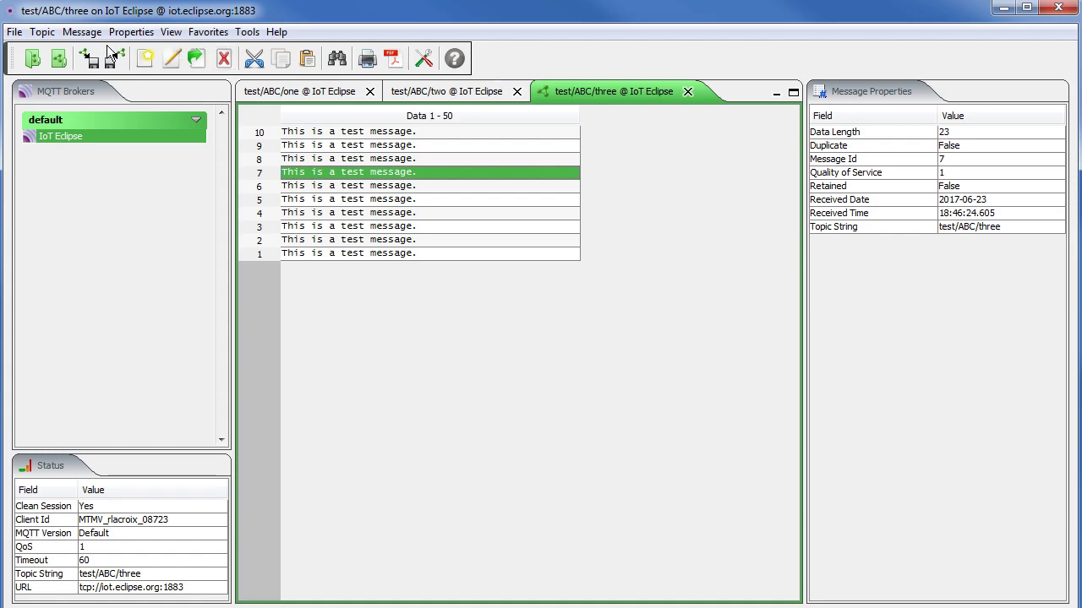
left_click(13, 32)
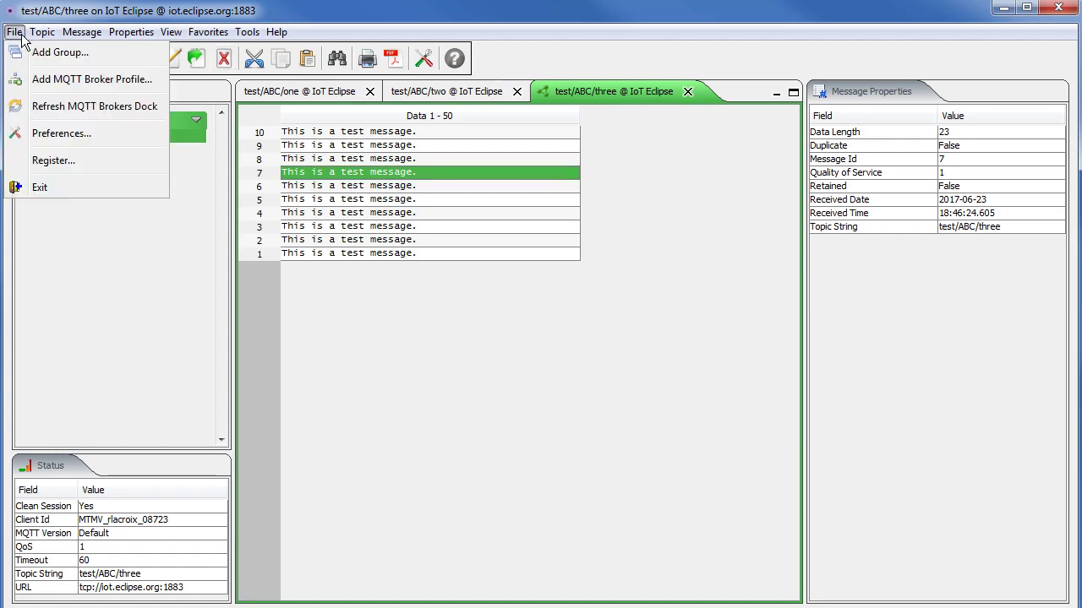
Open Preferences, toggle Enable Proxy Server on then off, and view the Main Window page.
left_click(35, 135)
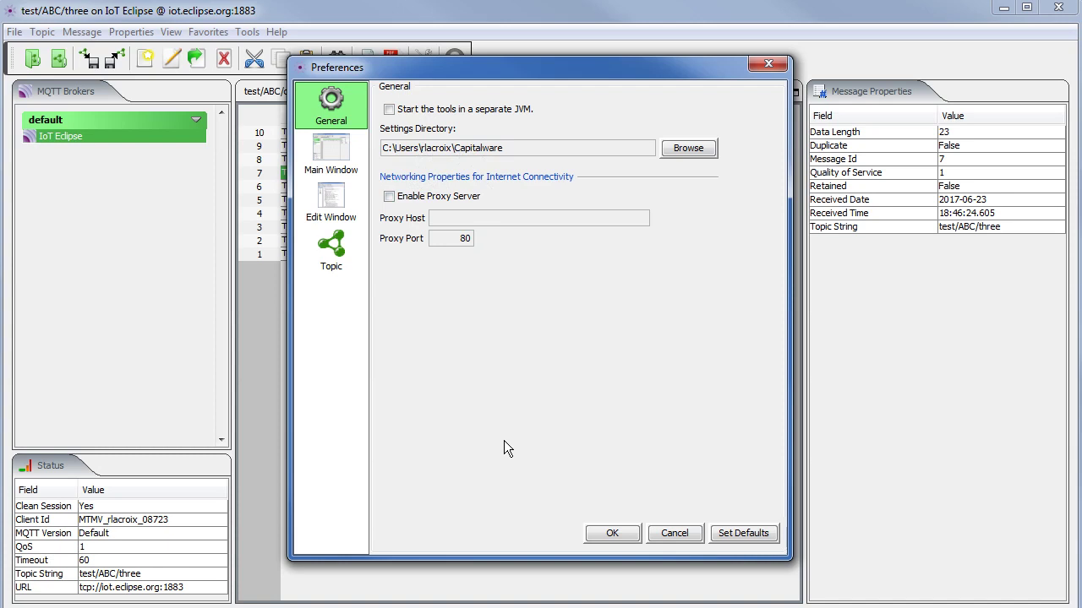
left_click(439, 199)
left_click(439, 207)
left_click(337, 152)
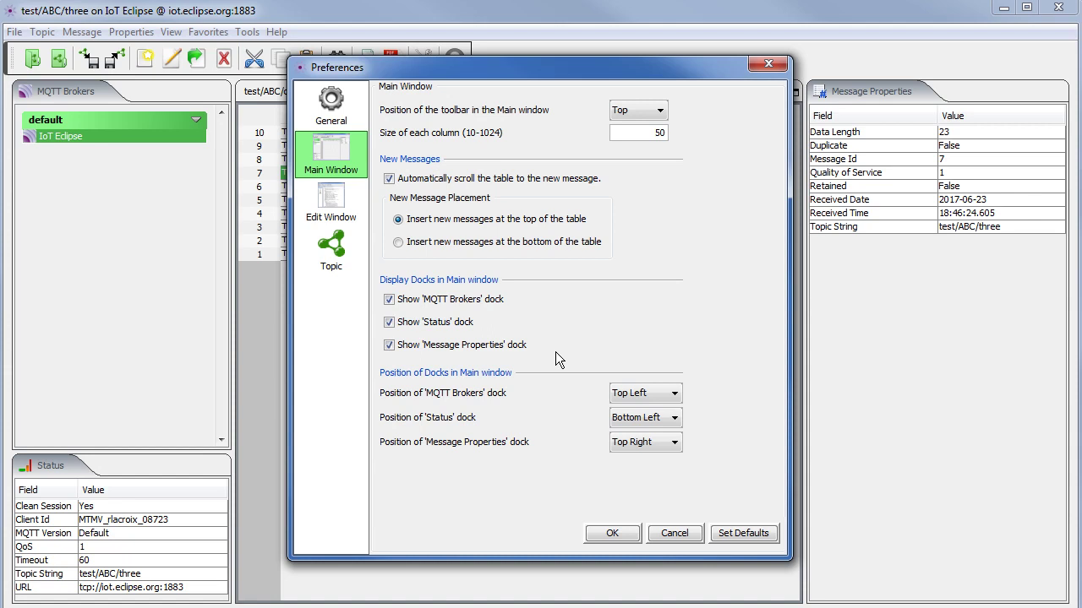
Keep the MQTT Brokers dock at Top Left, review Edit Window and Topic pages, then cancel.
left_click(632, 395)
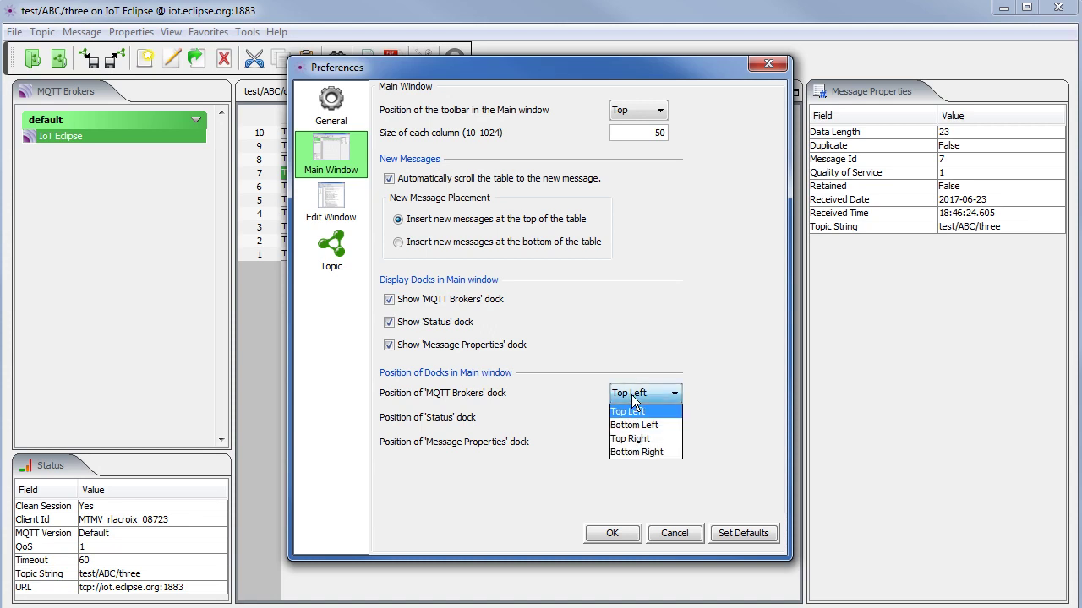
left_click(556, 359)
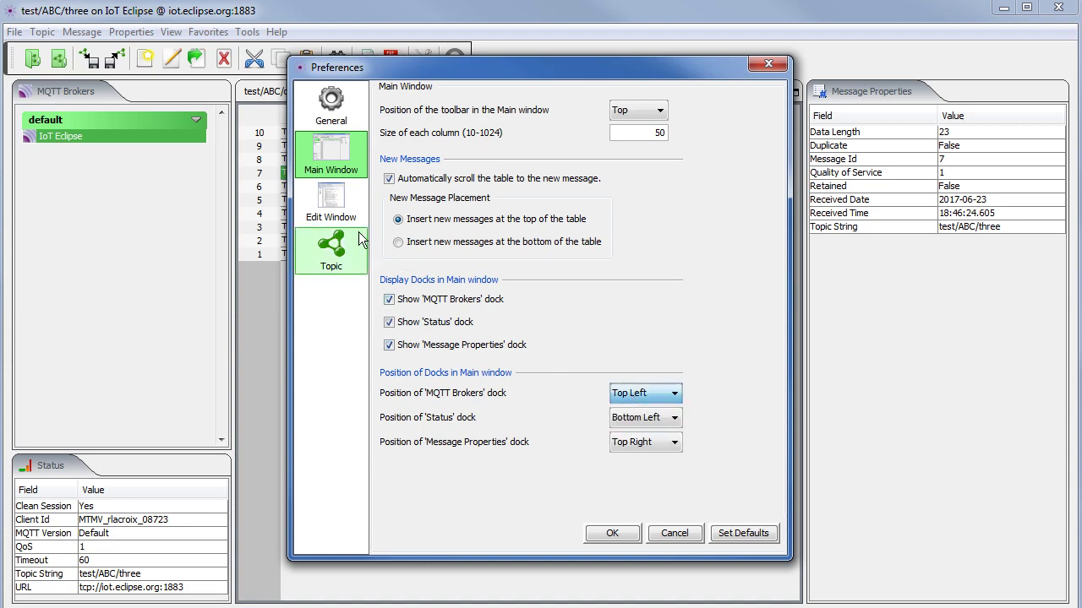
left_click(338, 205)
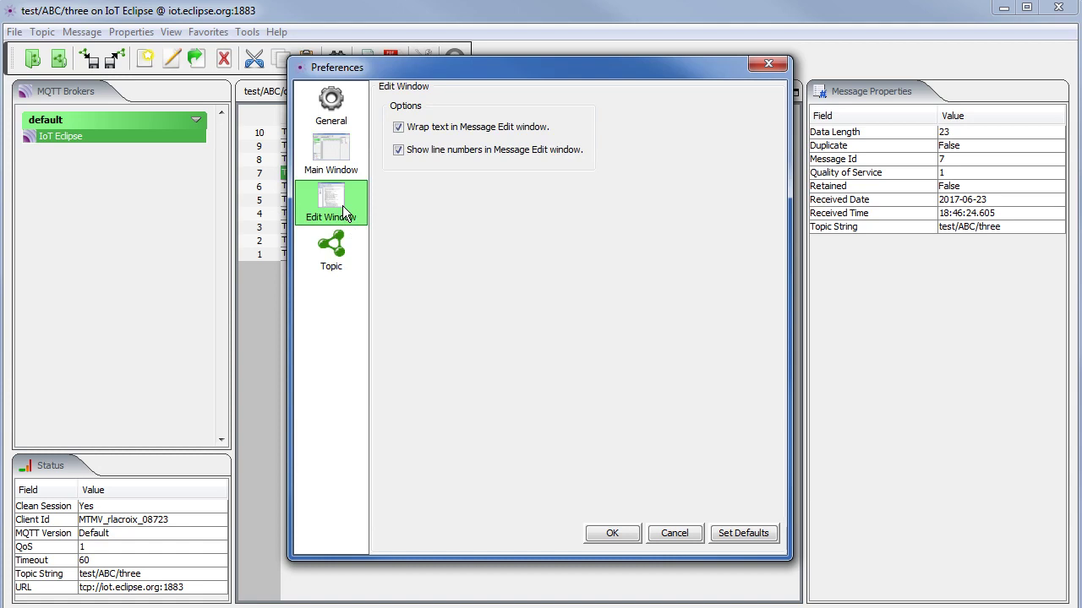
left_click(334, 245)
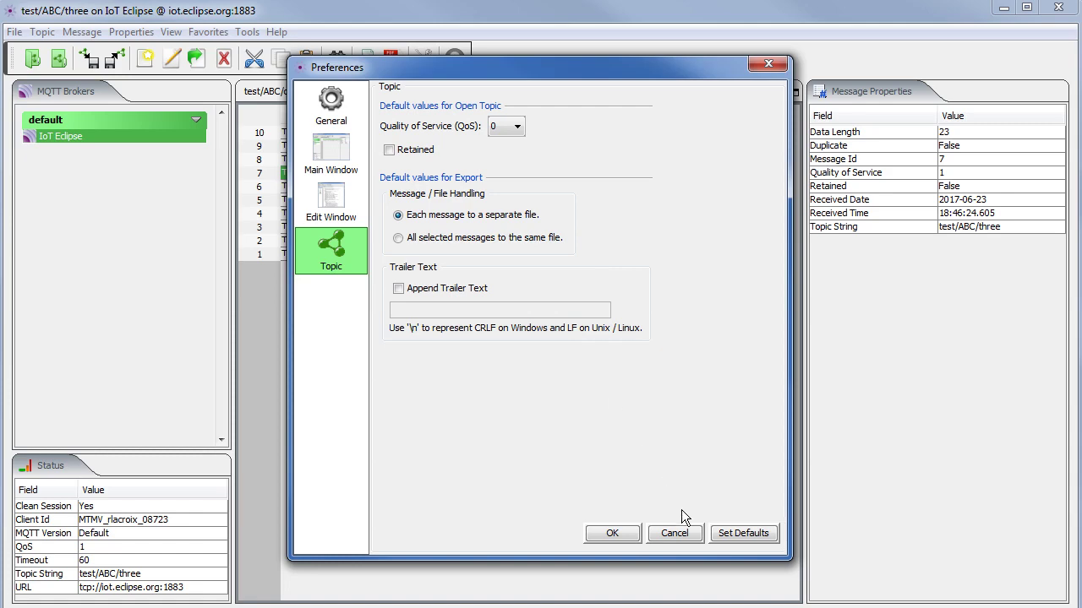
left_click(676, 533)
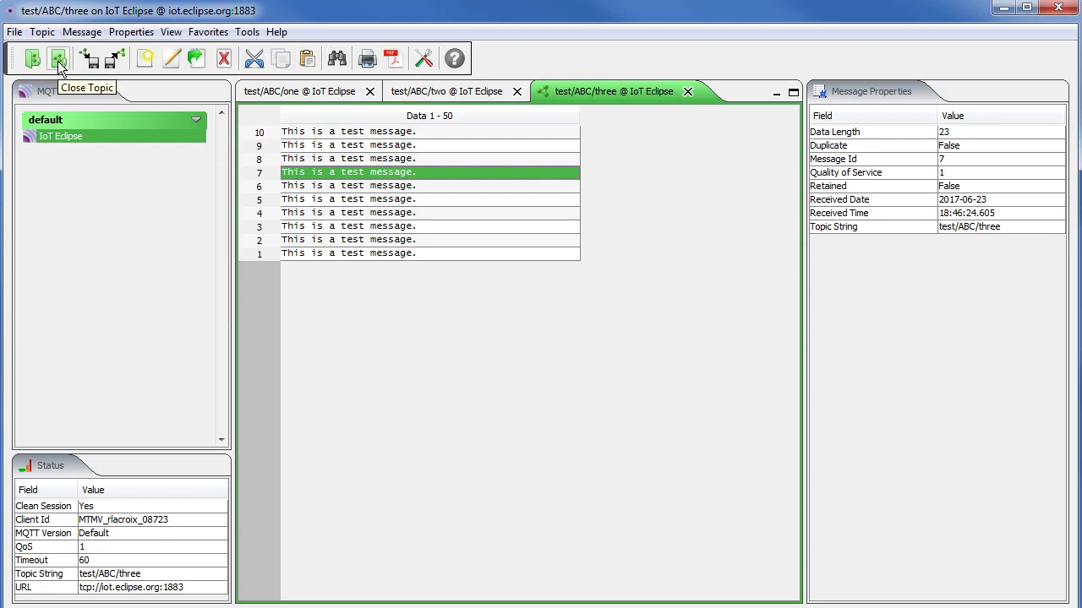
Close all topic tabs and bring up the Open Topic dialog via Connect.
left_click(42, 32)
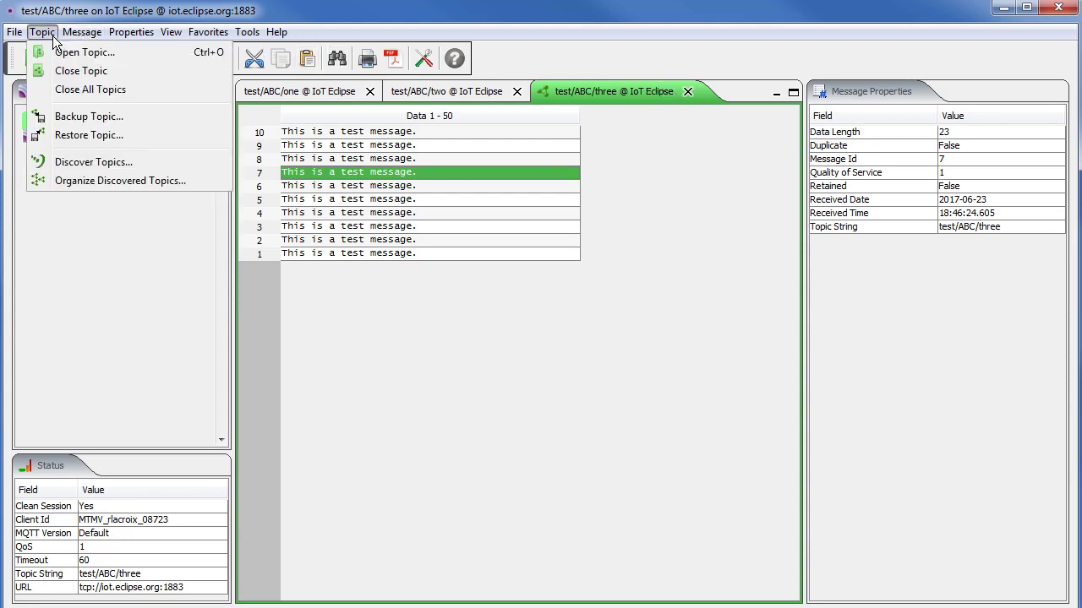
left_click(62, 90)
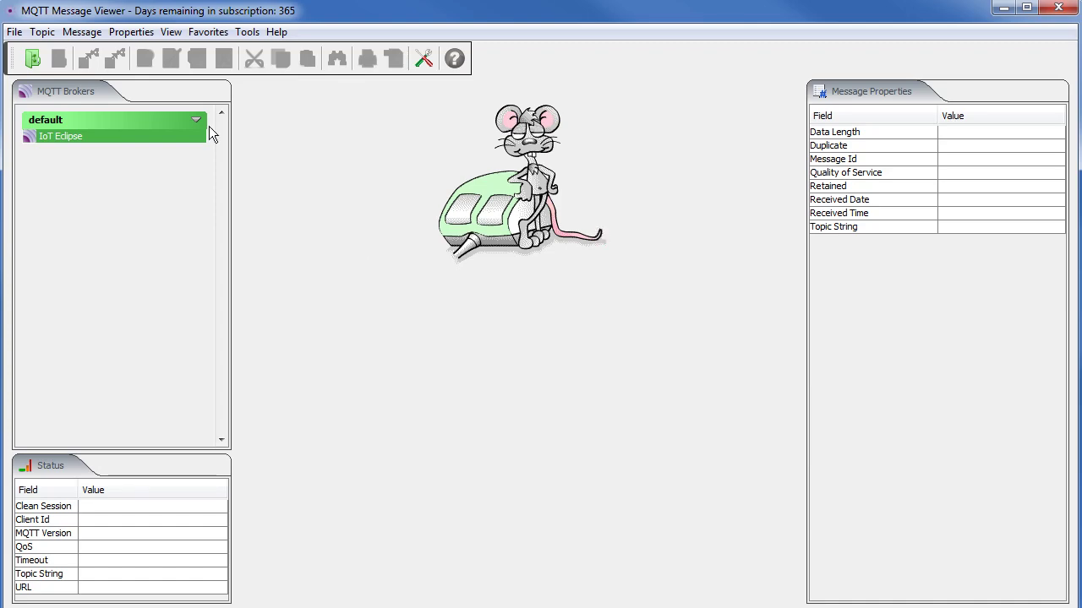
left_click(35, 60)
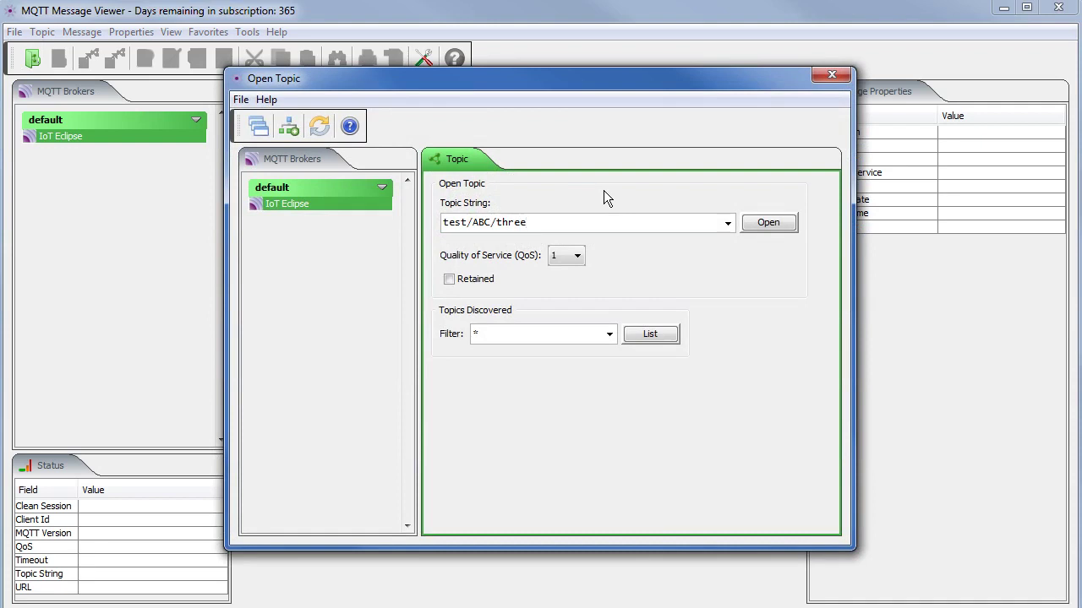
Replace the topic string with FisherHouse/# and open it at QoS 1.
key("BackSpace")
key("BackSpace")
key("BackSpace")
key("BackSpace")
key("BackSpace")
key("BackSpace")
key("BackSpace")
key("BackSpace")
key("BackSpace")
key("BackSpace")
key("BackSpace")
key("BackSpace")
key("BackSpace")
key("BackSpace")
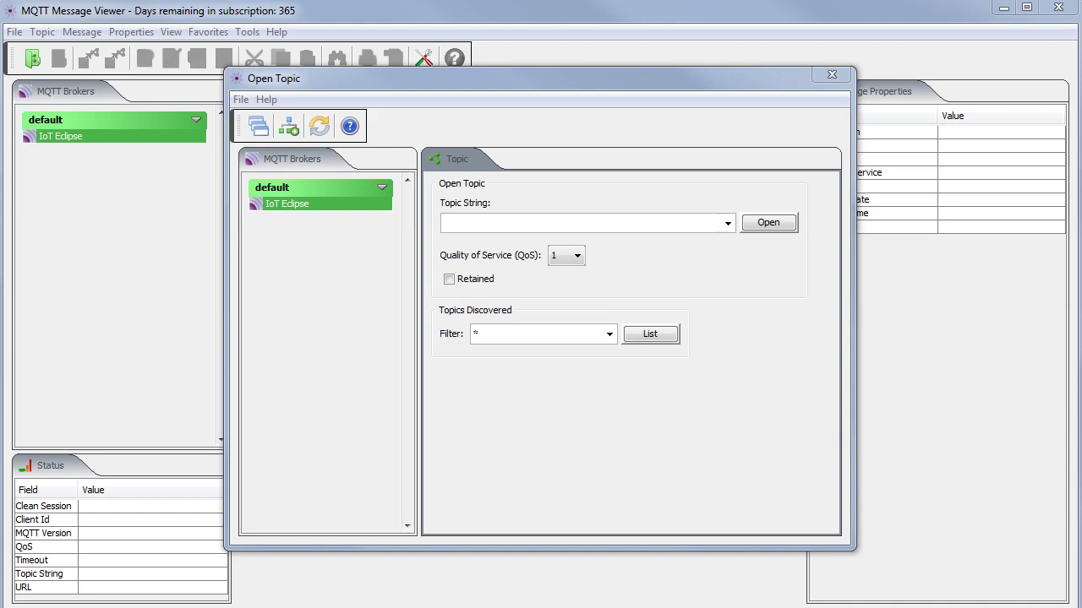
left_click(656, 224)
type("FisherHouse/#")
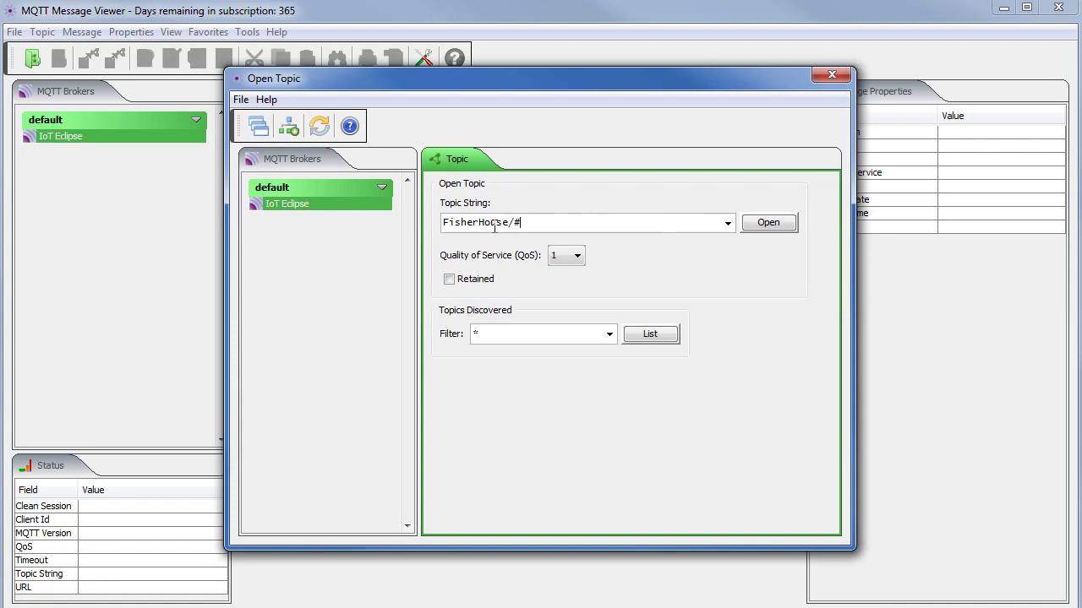
left_click(768, 222)
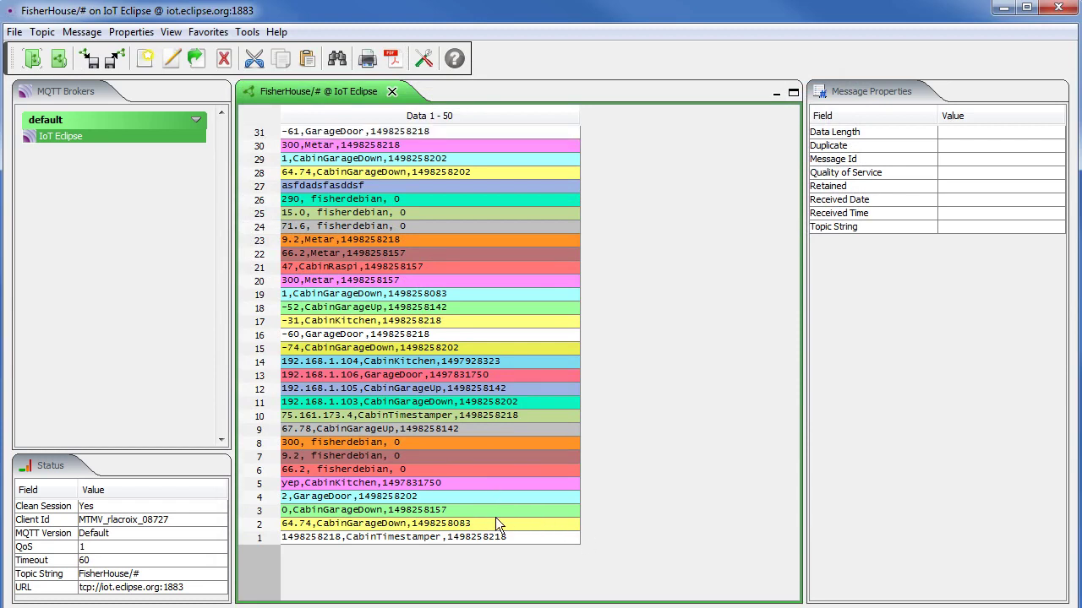
left_click(490, 541)
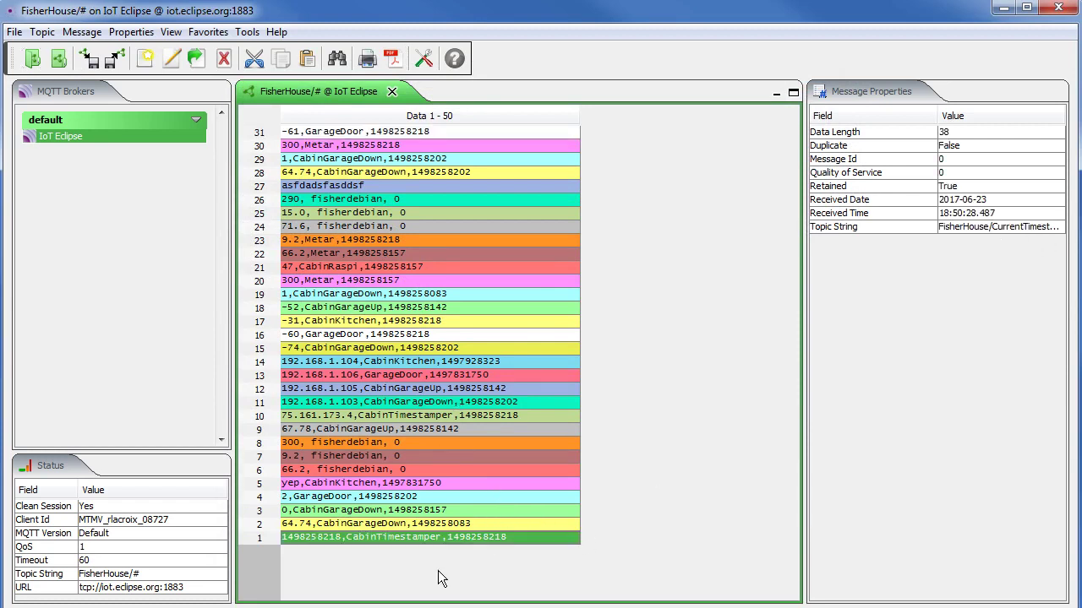
double_click(435, 524)
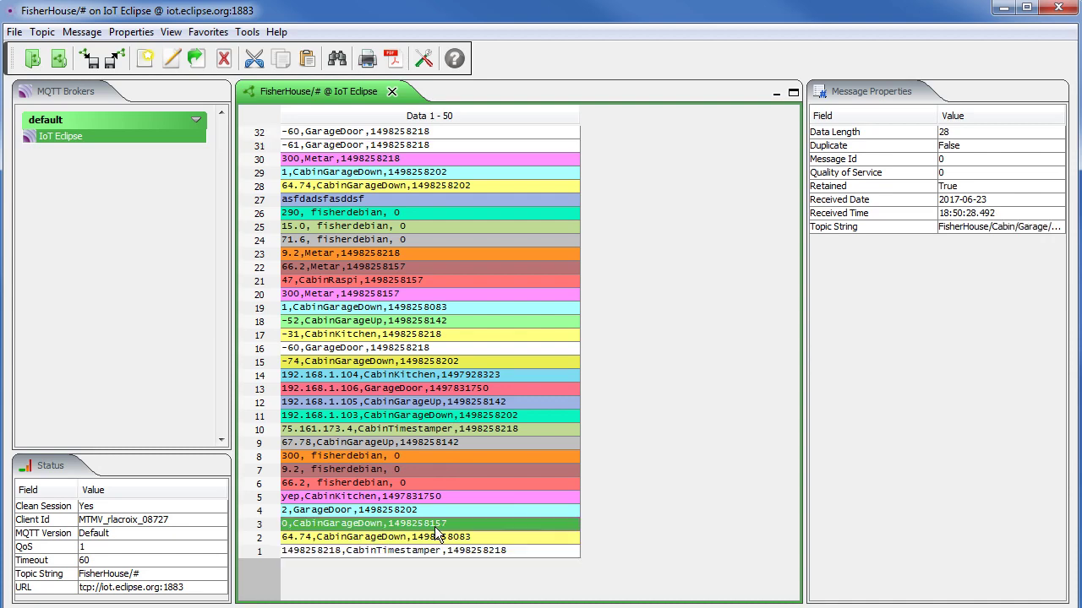
left_click(451, 98)
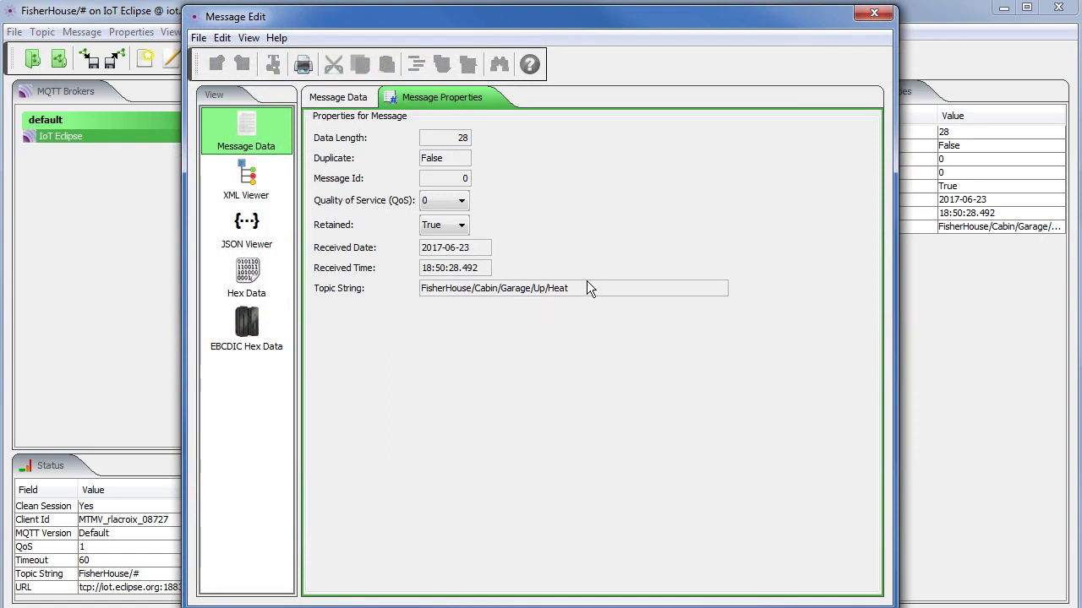
left_click(874, 12)
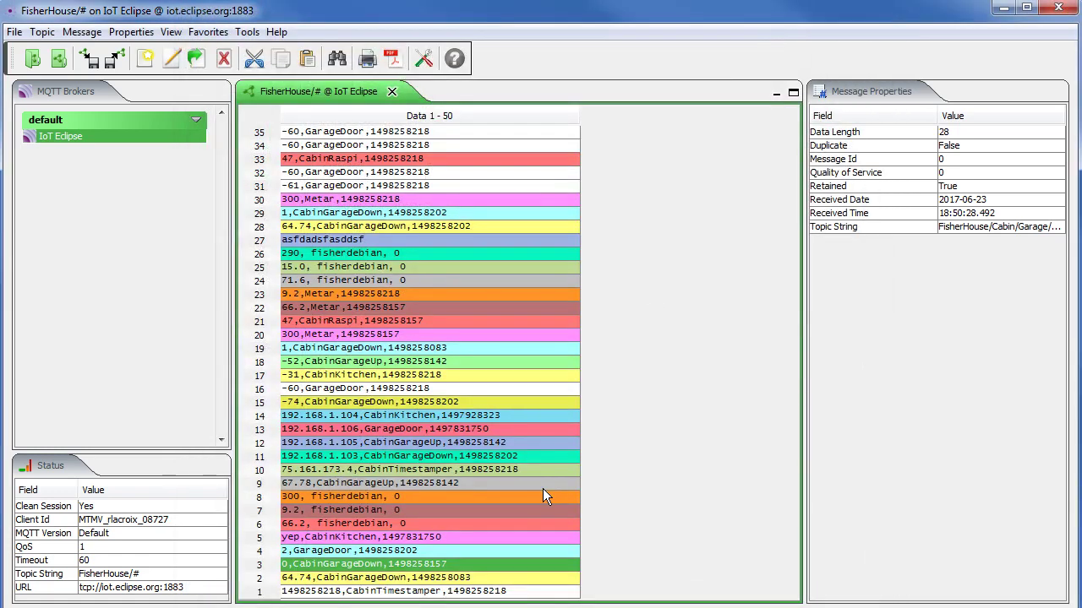
left_click(478, 552)
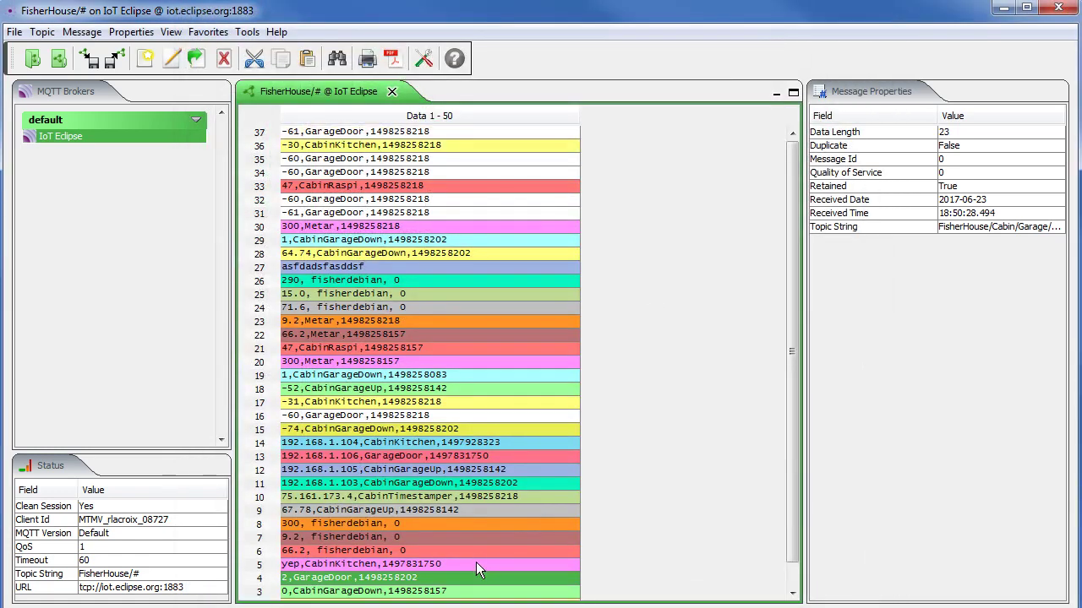
double_click(477, 574)
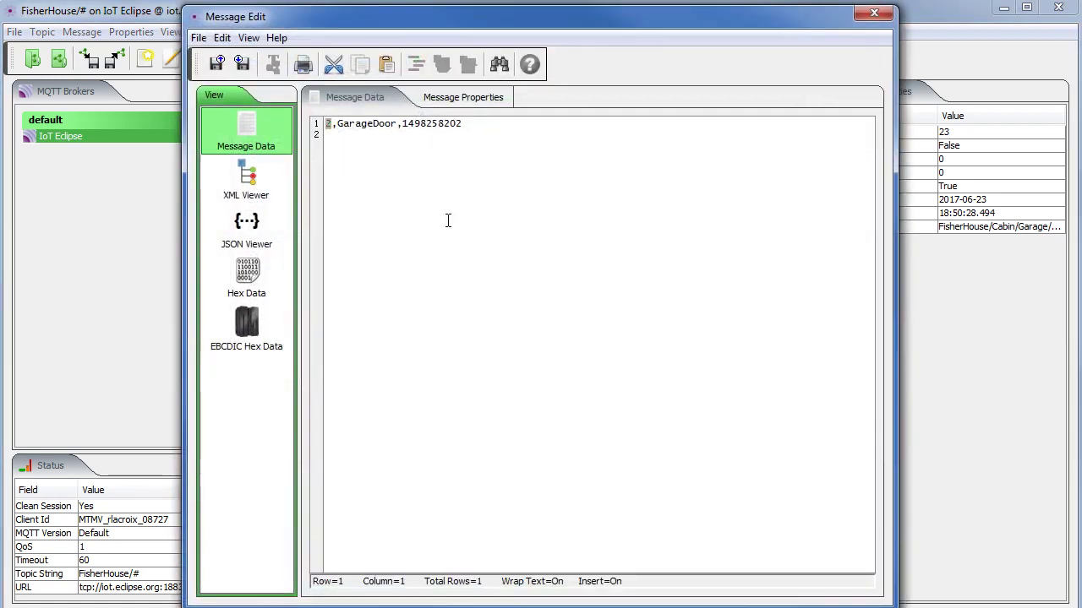
left_click(457, 98)
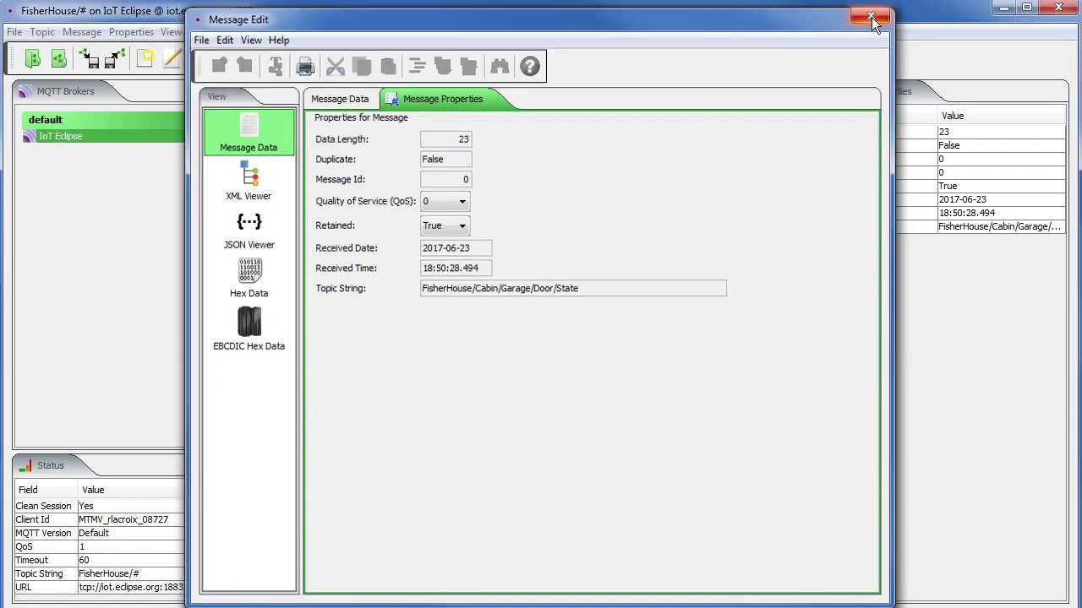
left_click(873, 13)
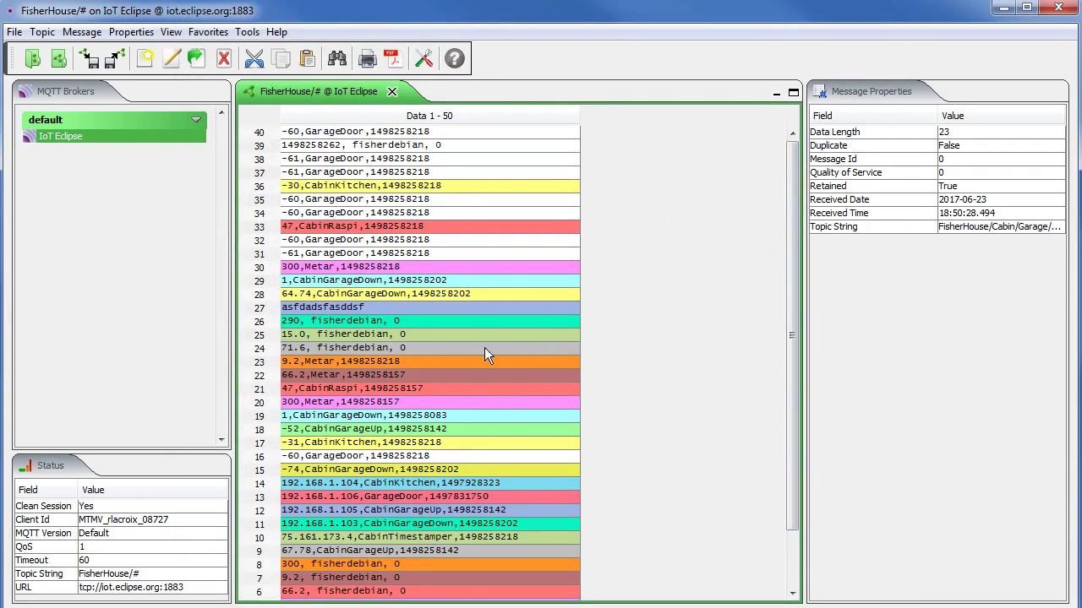
double_click(471, 161)
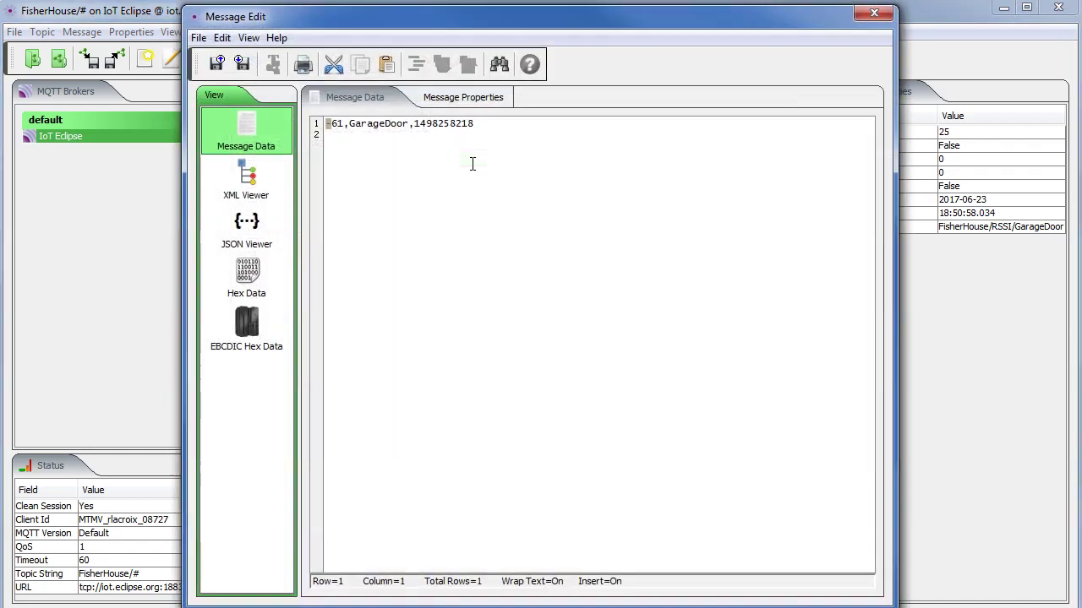
left_click(473, 102)
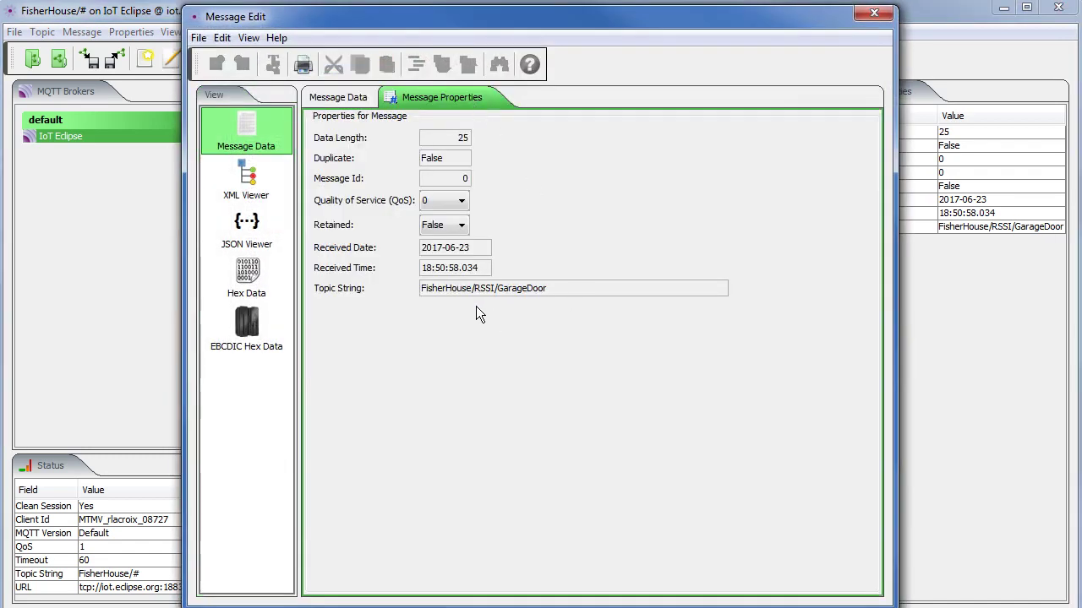
left_click(875, 13)
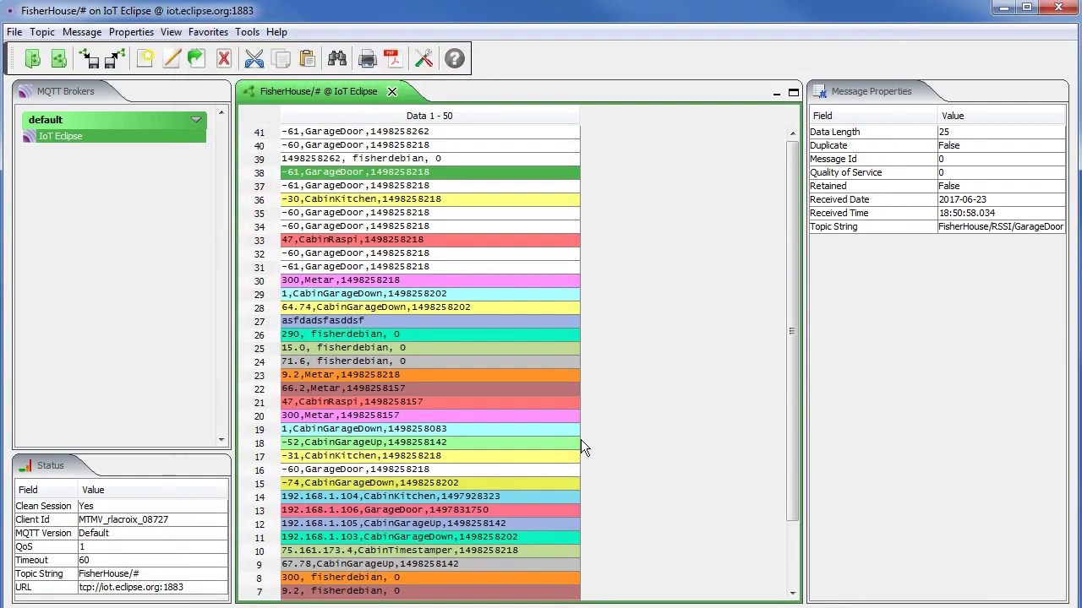